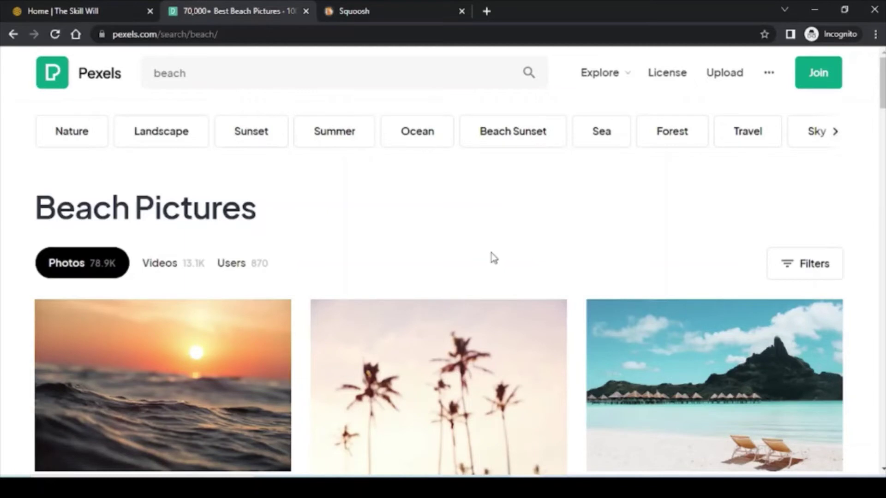
Open the 'Body of Water during Golden Hour' photo page and review its Free download size options.
left_click(227, 369)
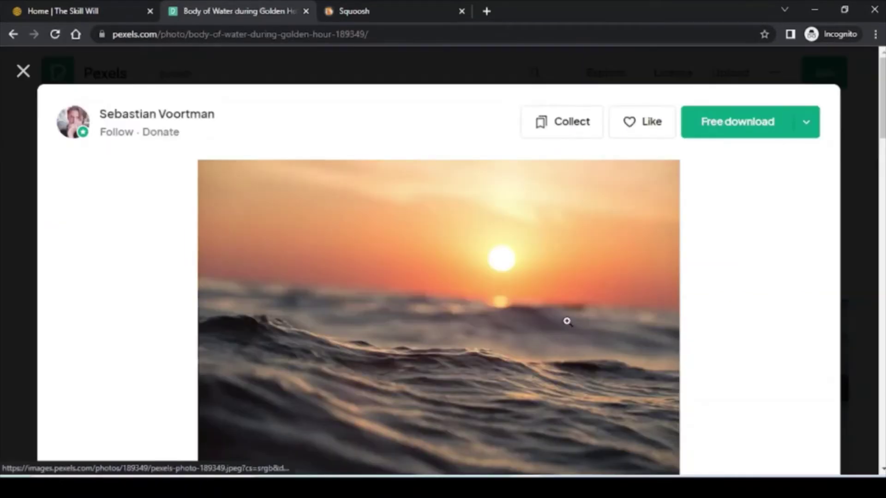
left_click(807, 125)
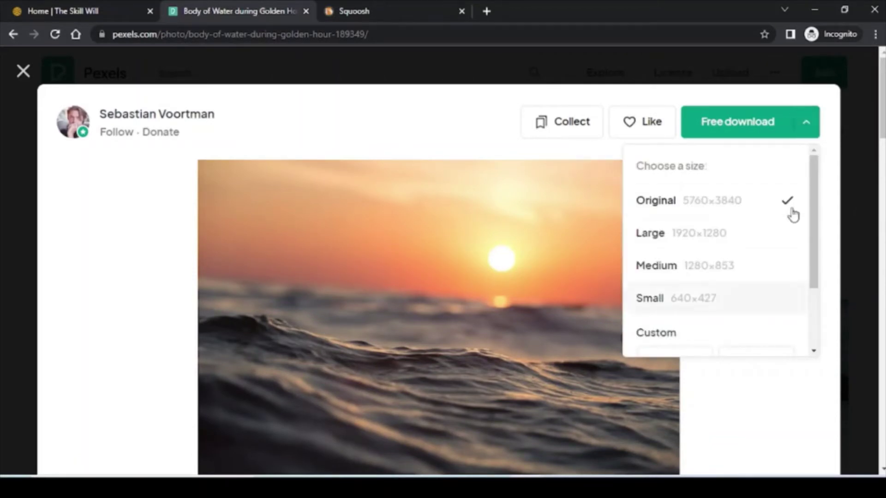
scroll(792, 215, "down", 2)
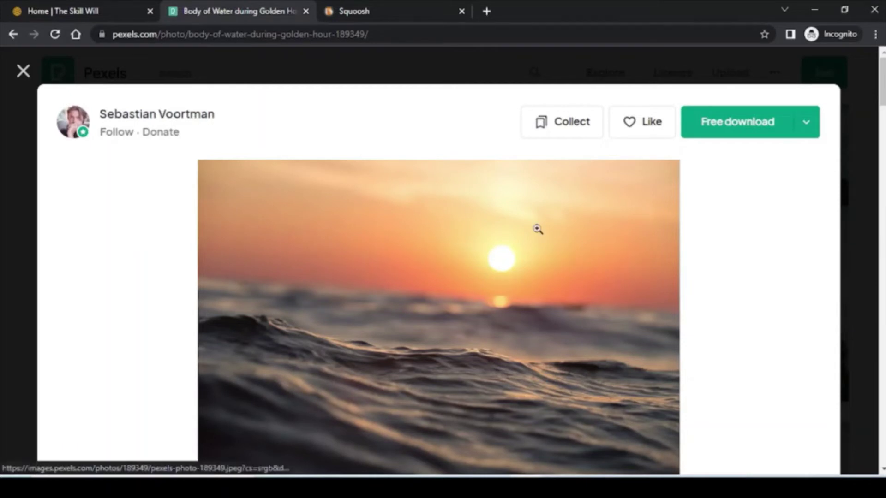
Drag Demo1.jpg from File Explorer into Squoosh, which compresses it with MozJPEG at quality 75.
left_click(378, 14)
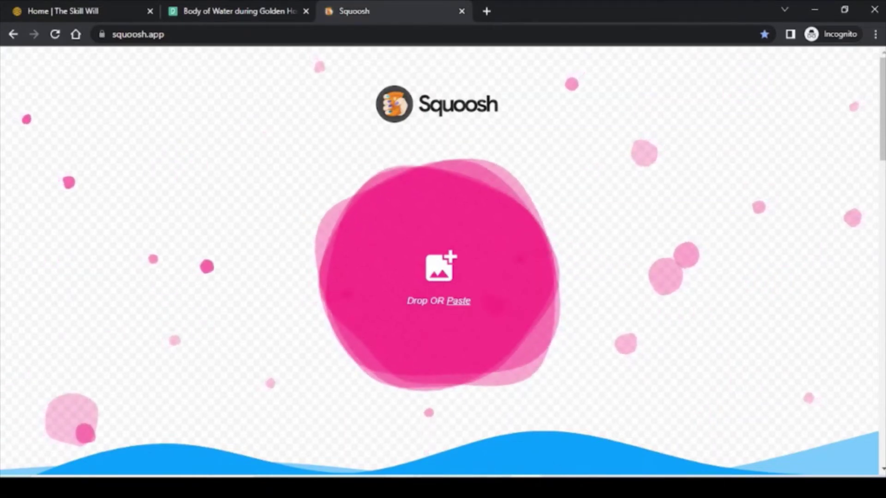
key("super+e")
left_click_drag(475, 27, 218, 179)
left_click_drag(251, 261, 449, 138)
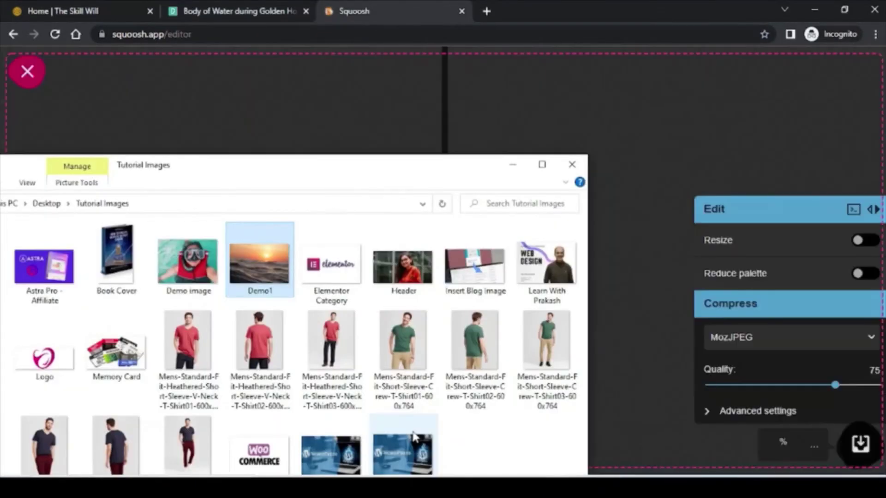
left_click(514, 167)
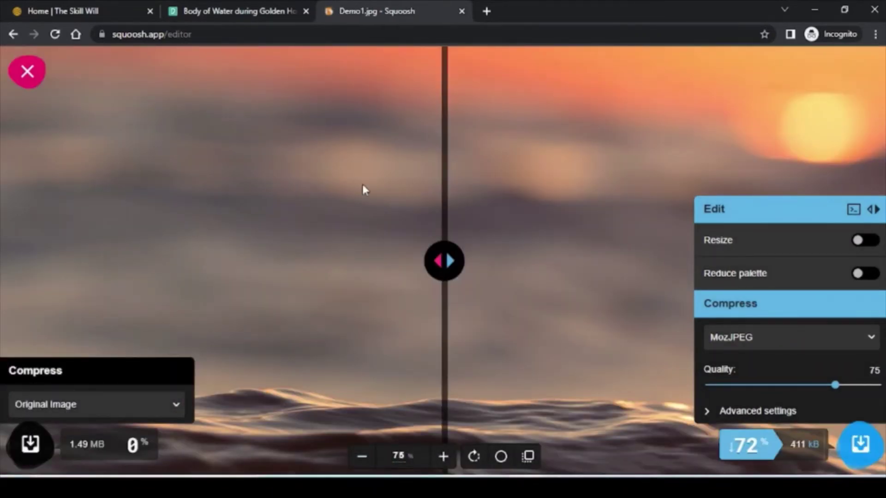
Zoom out to 13%, try quality 47 and 25, then settle on quality 80 (572 kB).
scroll(362, 184, "down", 5)
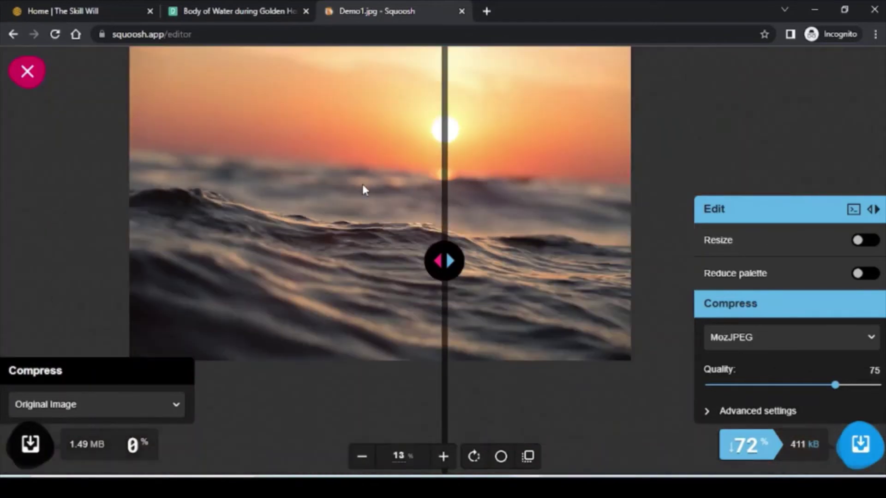
left_click_drag(367, 201, 409, 244)
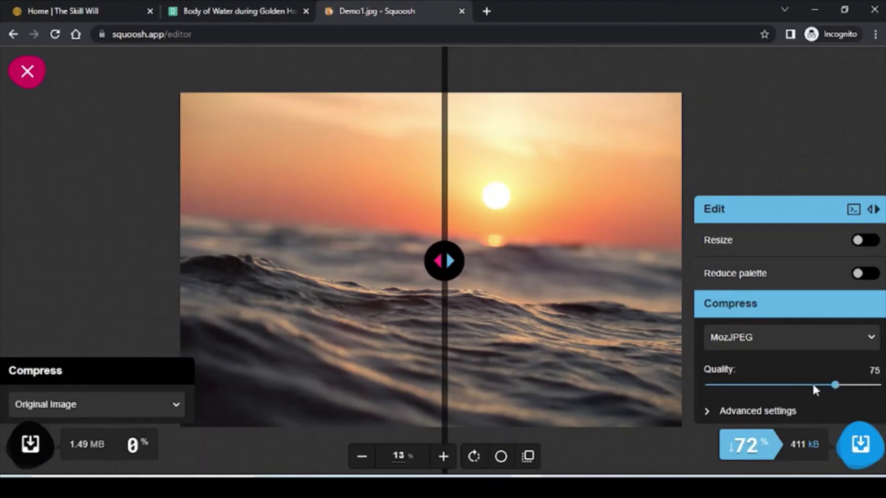
left_click(770, 385)
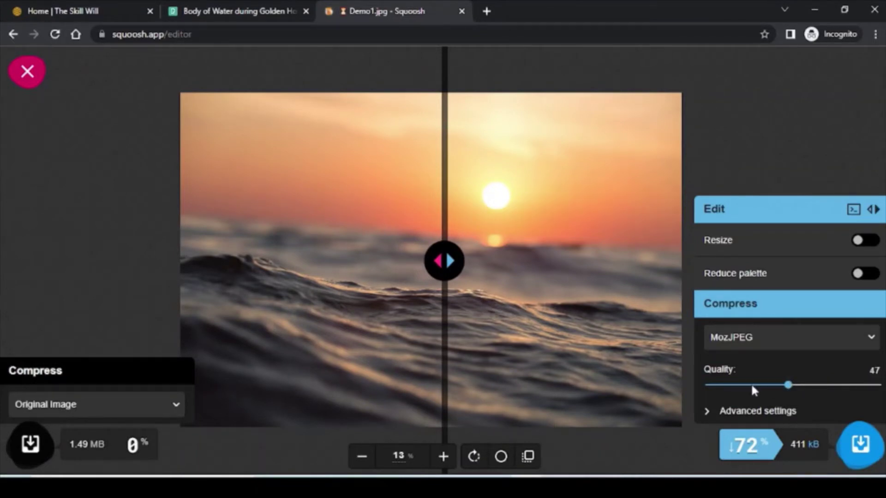
left_click(751, 386)
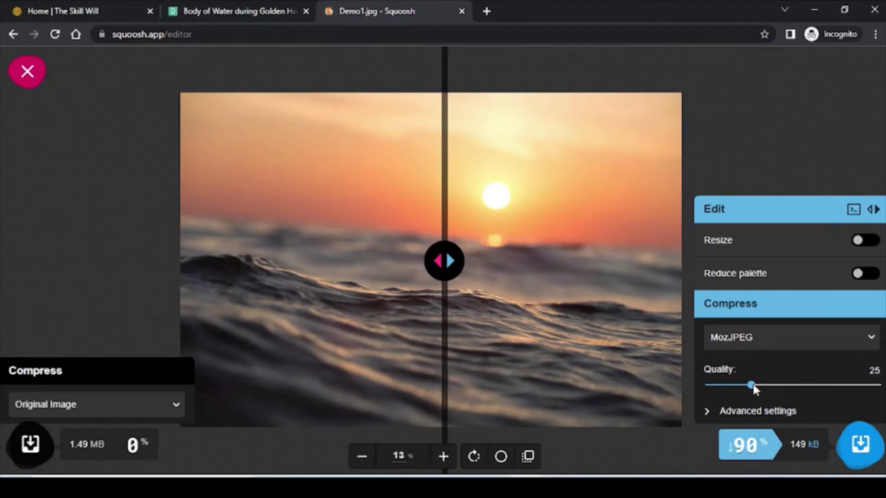
left_click_drag(760, 385, 844, 387)
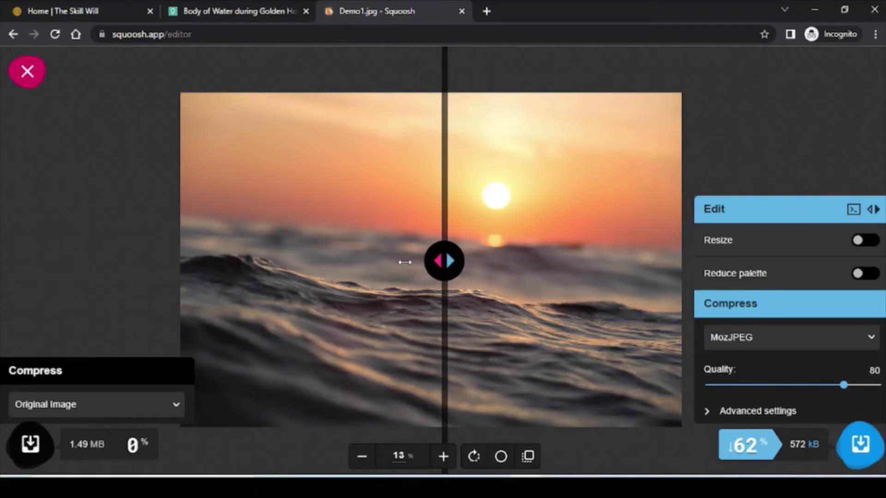
left_click_drag(336, 262, 264, 287)
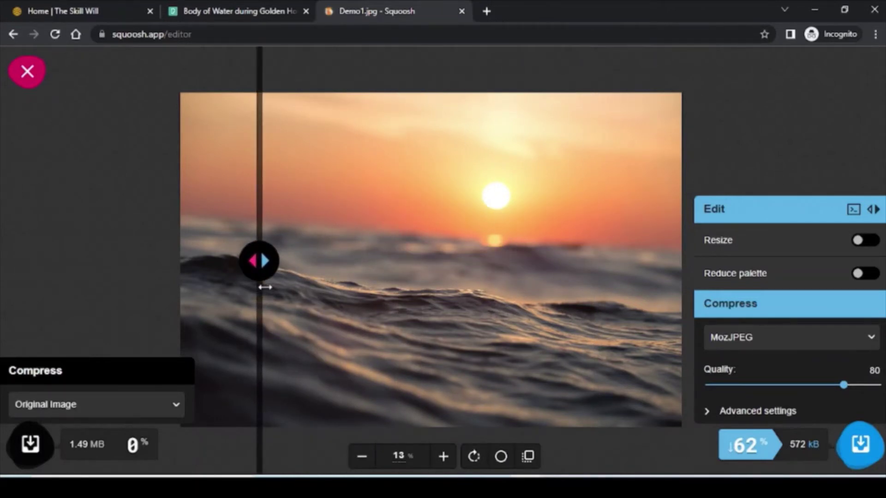
Lower the quality from 80 through about 60 down to 40, comparing before and after.
left_click_drag(264, 286, 616, 272)
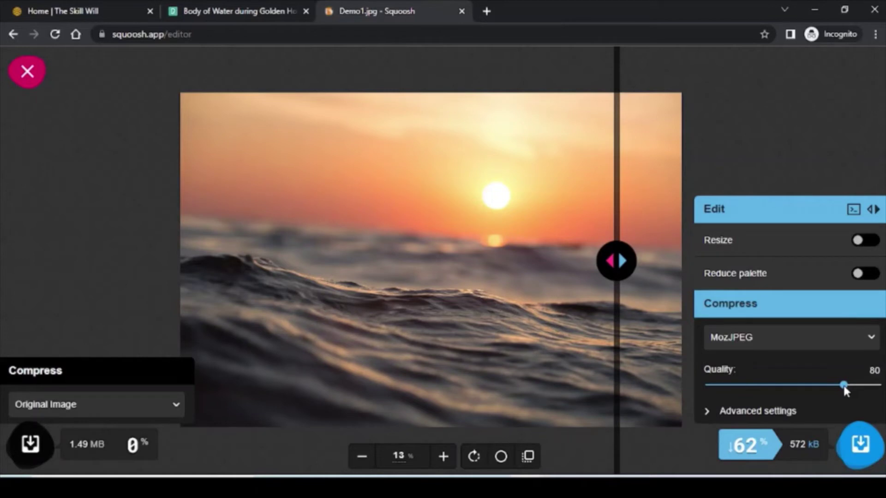
left_click_drag(844, 386, 810, 387)
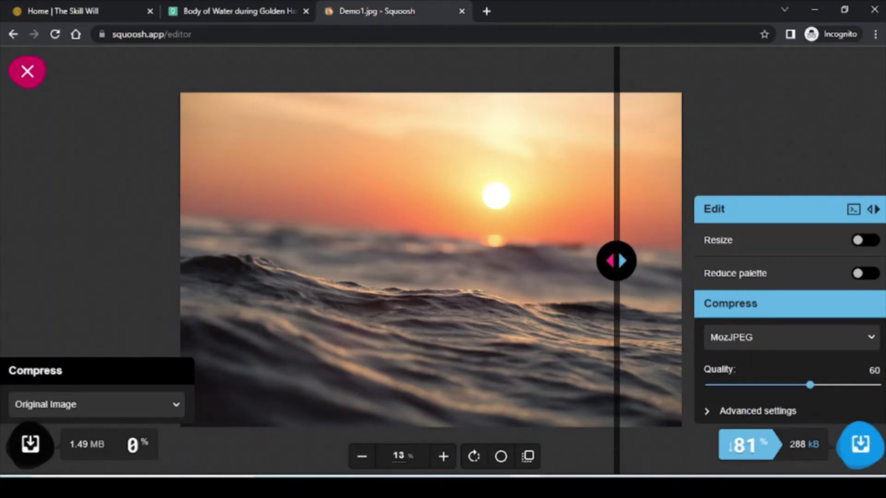
mouse_move(610, 262)
left_mouse_down()
mouse_move(235, 261)
mouse_move(621, 262)
left_mouse_up()
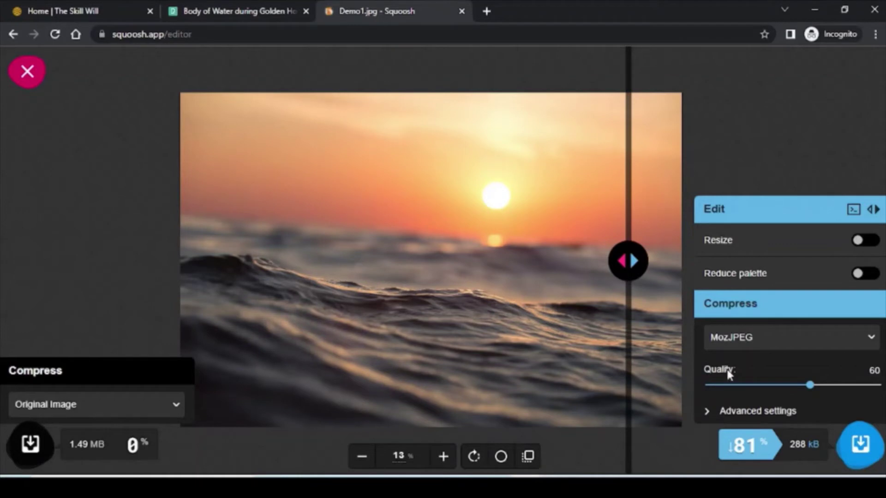
left_click_drag(810, 386, 782, 386)
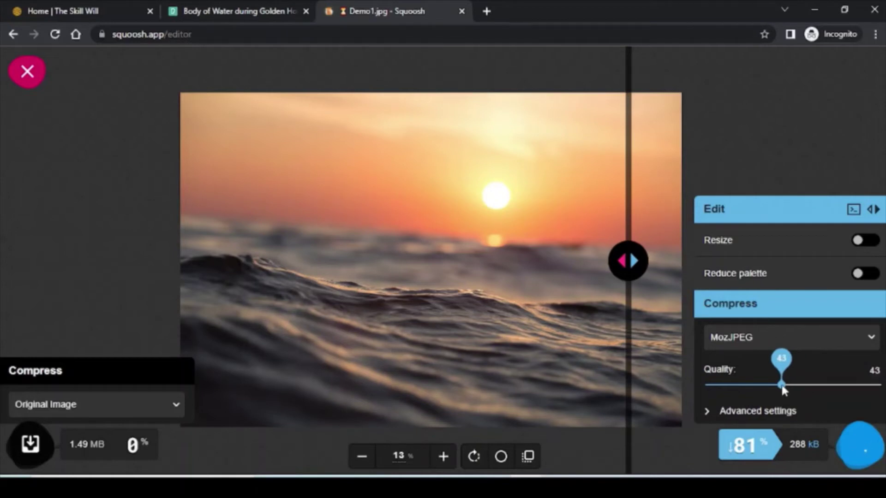
left_click_drag(783, 390, 777, 389)
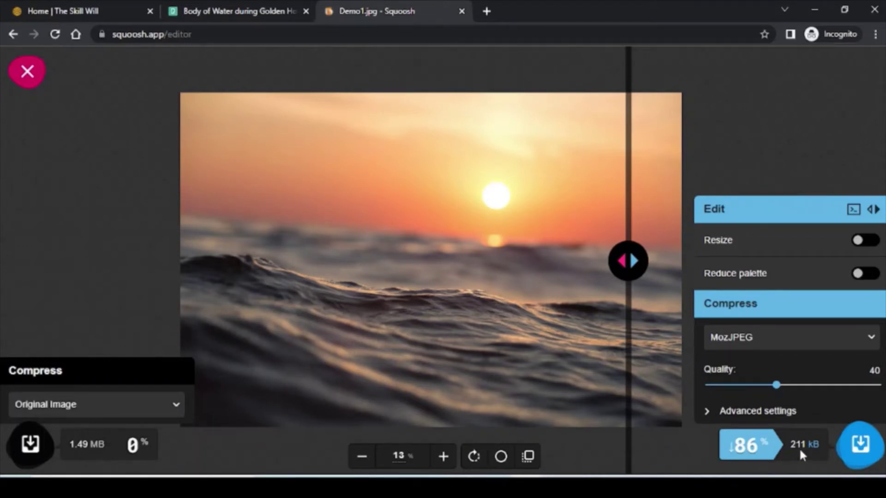
Download the 211 kB compressed Demo1.jpg and turn on Resize, showing 5760 × 3840.
left_click_drag(612, 272, 385, 281)
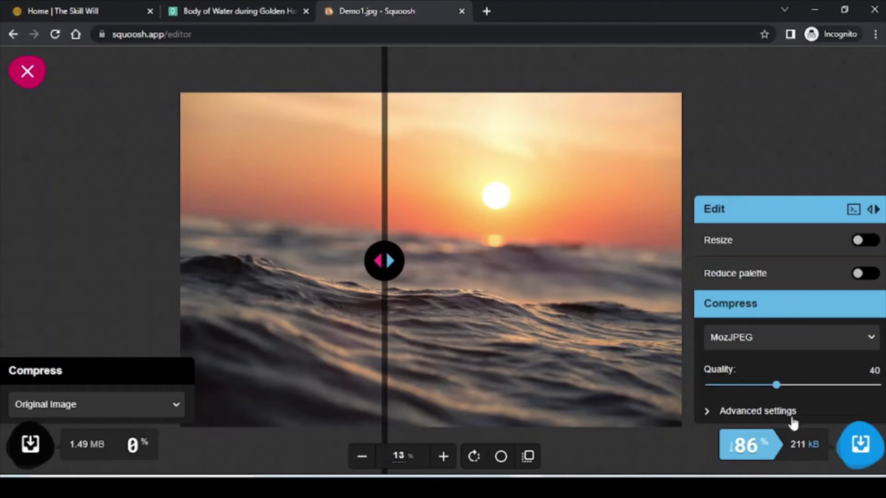
left_click(863, 448)
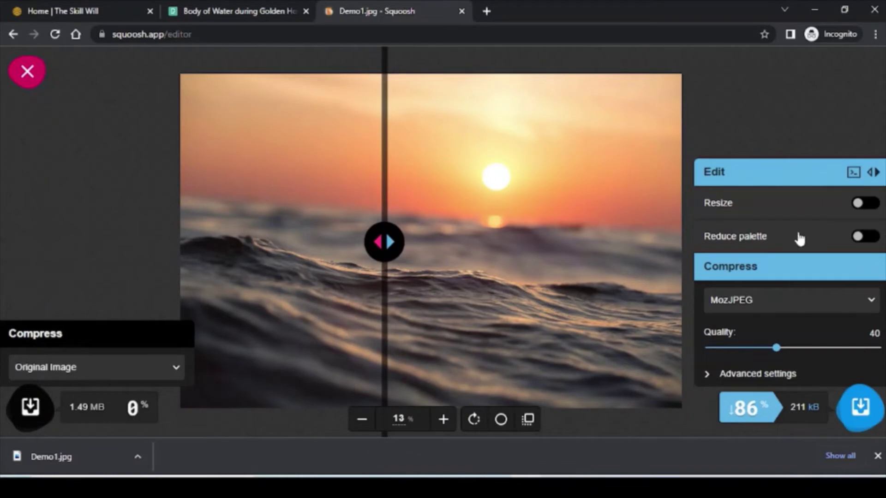
left_click(867, 204)
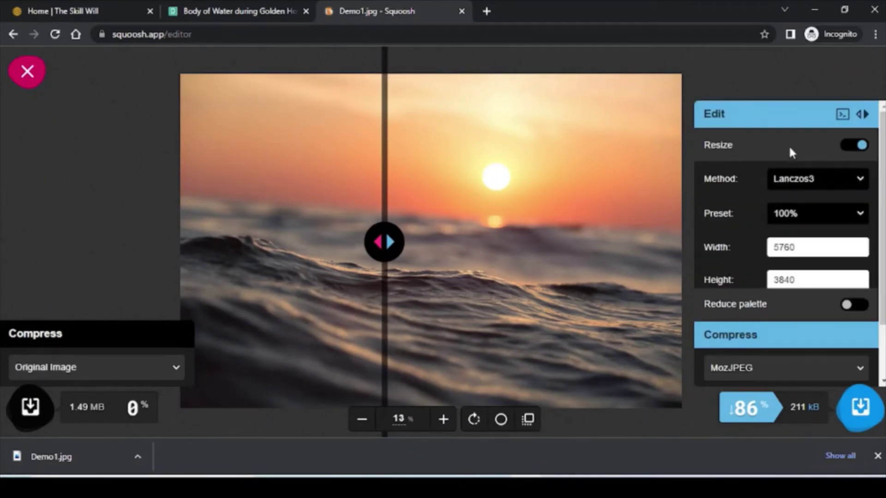
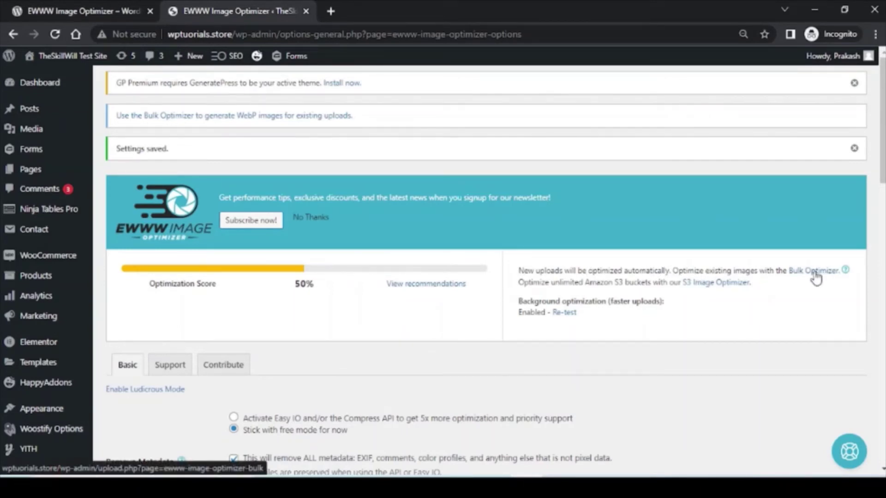
Open the EWWW Bulk Optimizer, then highlight the 'EWWW IO is the only plugin' sentence on its directory page.
left_click(816, 277)
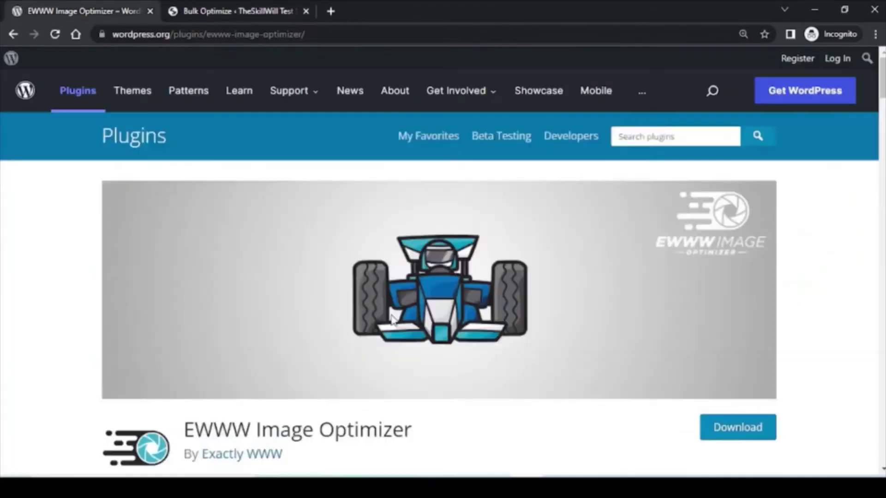
scroll(393, 316, "down", 12)
scroll(399, 310, "down", 5)
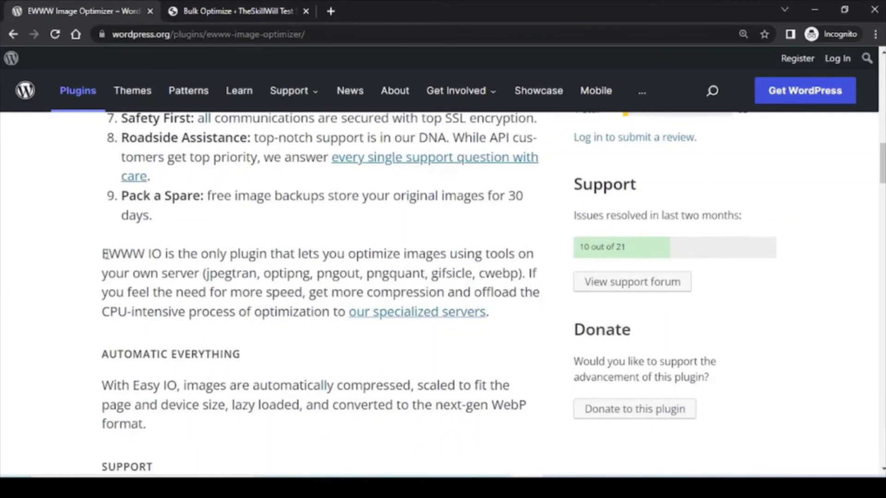
left_click_drag(102, 255, 200, 276)
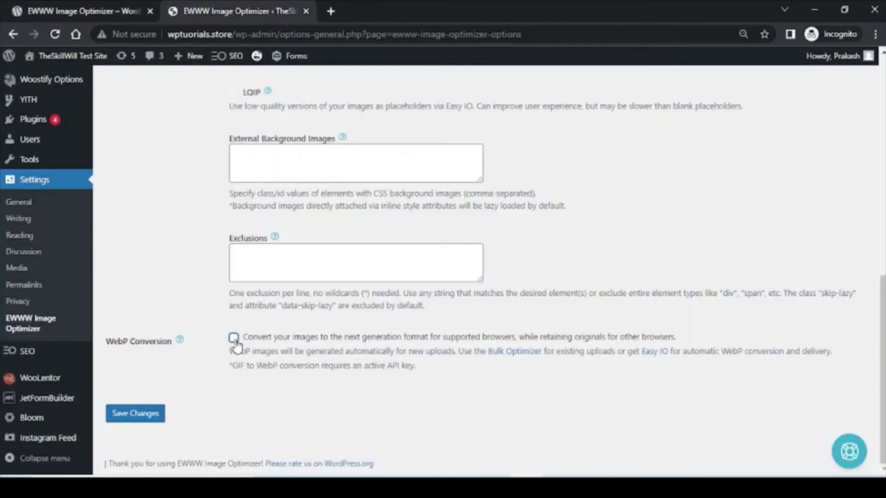
Enable WebP Conversion in the EWWW Image Optimizer settings and save the changes.
left_click(234, 337)
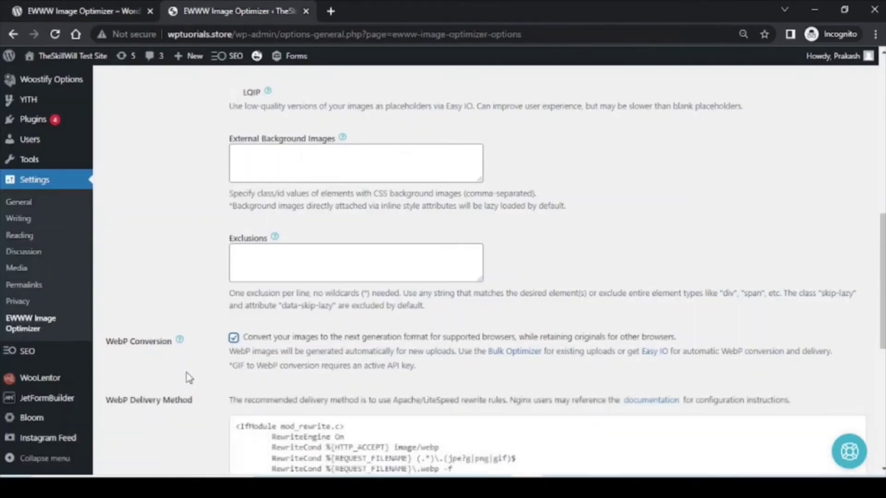
scroll(190, 378, "down", 4)
scroll(190, 378, "down", 1)
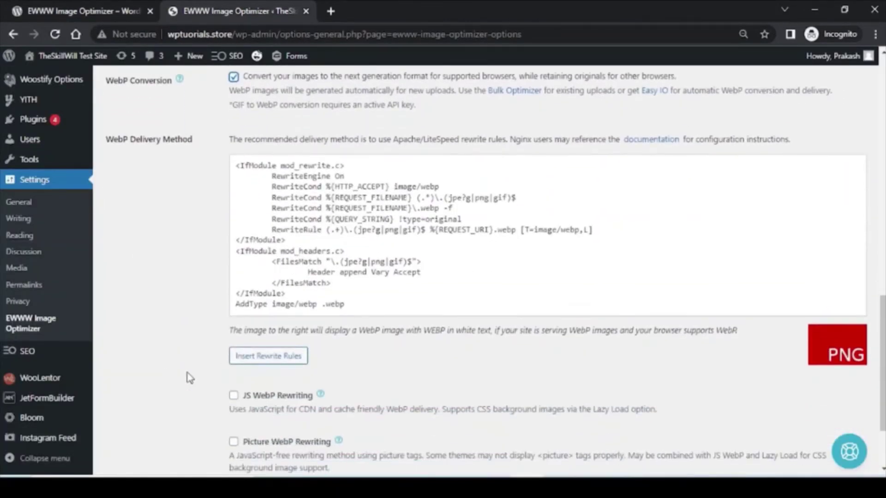
scroll(190, 378, "down", 1)
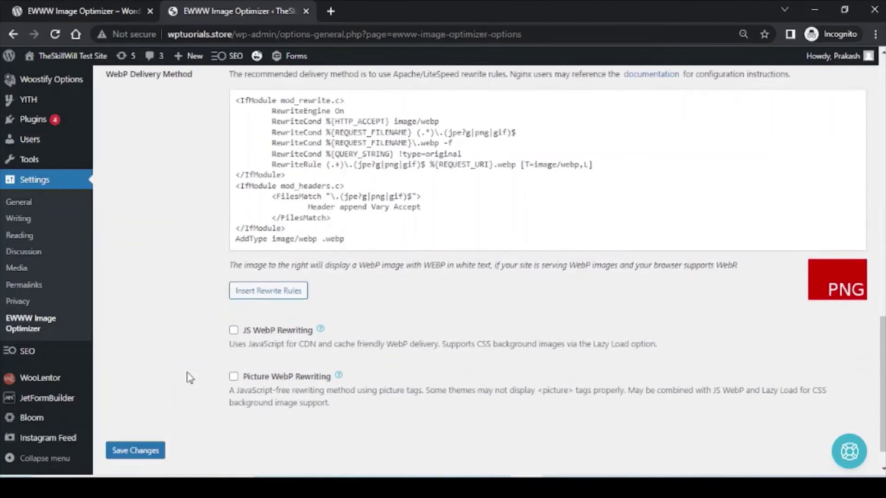
left_click(132, 456)
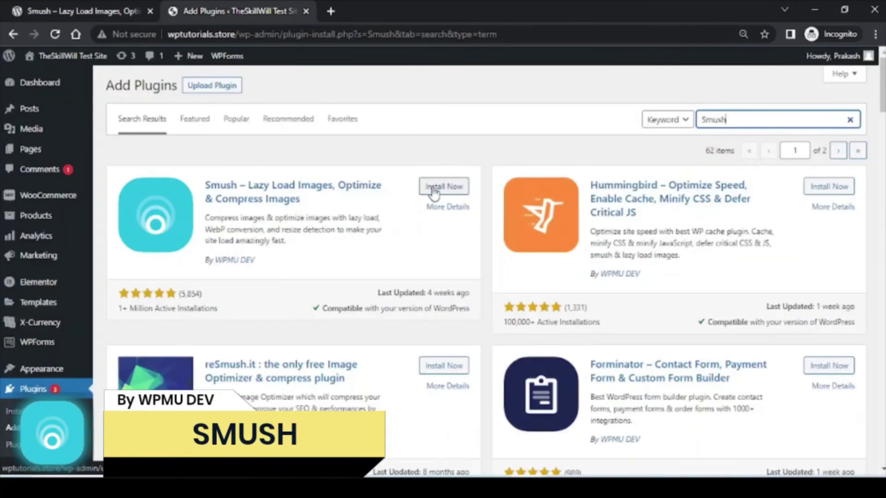
Install and activate the Smush plugin, skipping its setup wizard.
left_click(432, 189)
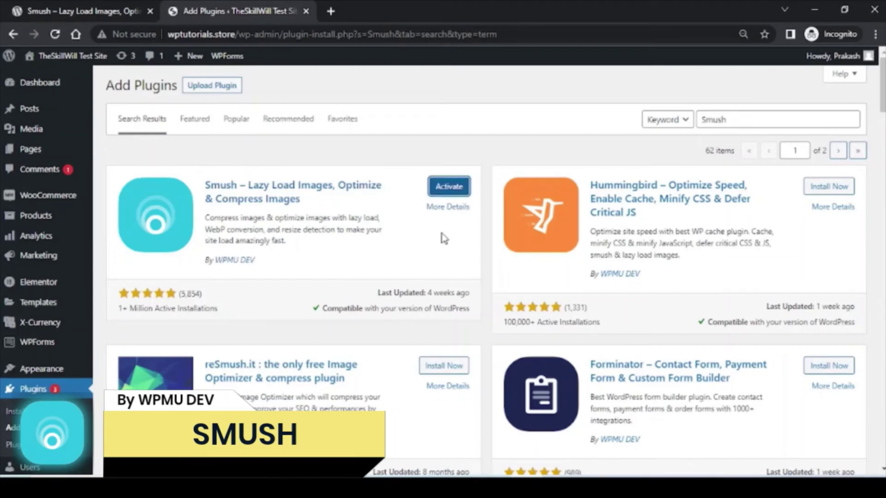
left_click(446, 189)
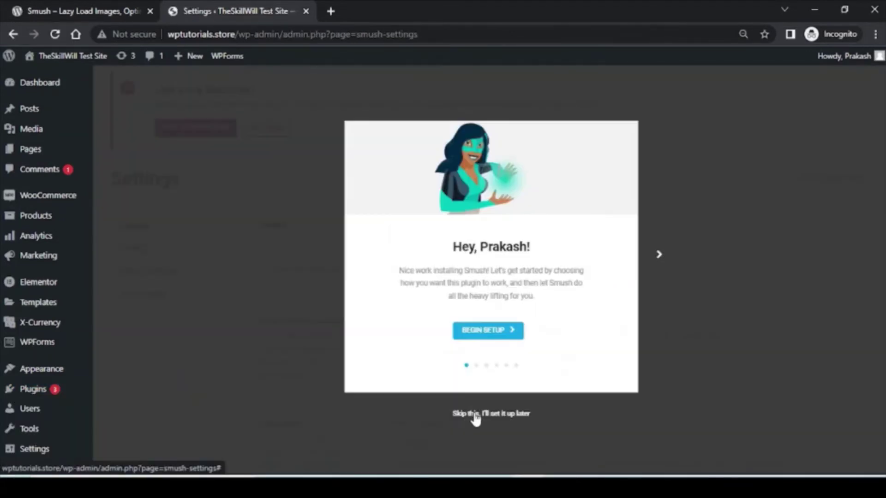
left_click(473, 412)
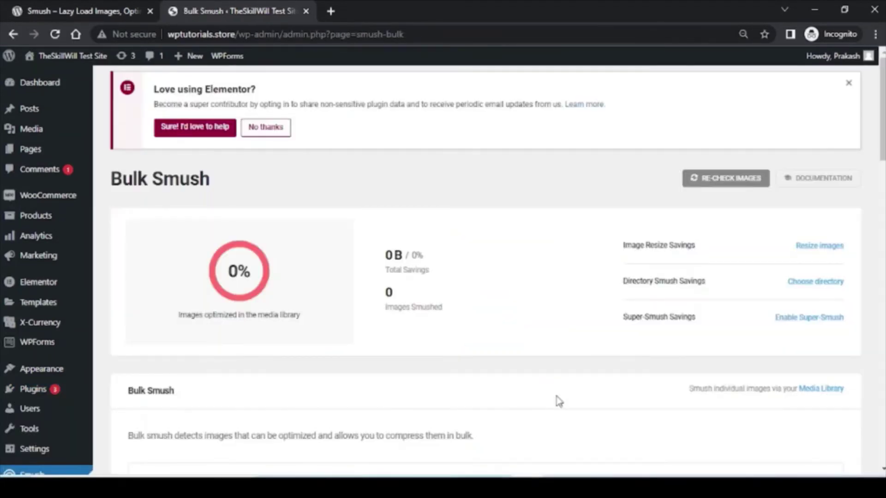
Bulk smush all 75 images, noting the 50-image free limit, then install ShortPixel.
scroll(559, 402, "down", 2)
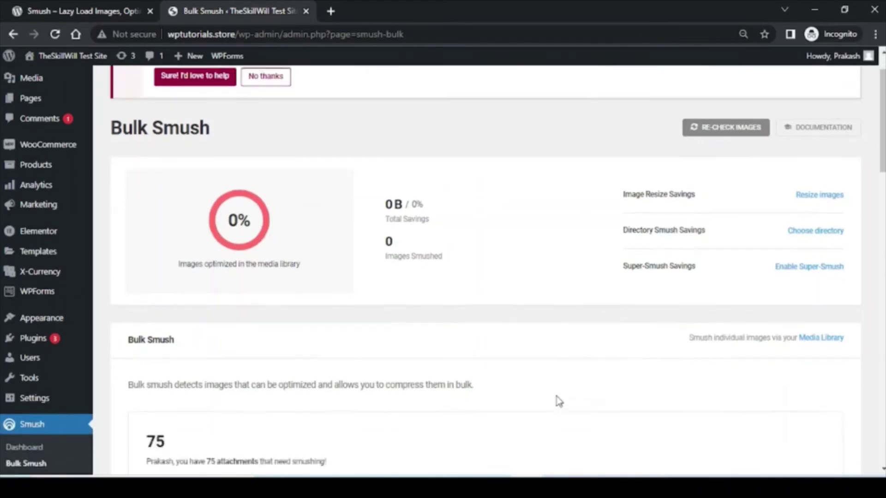
scroll(585, 396, "down", 2)
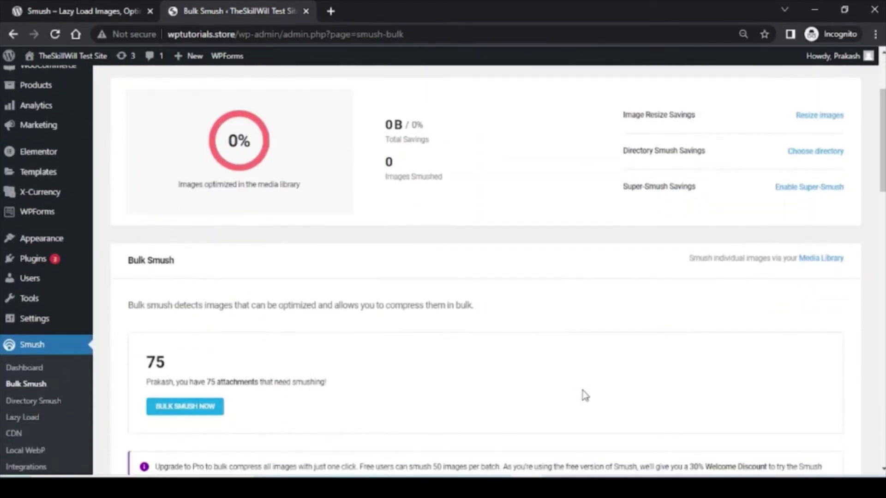
scroll(585, 395, "down", 2)
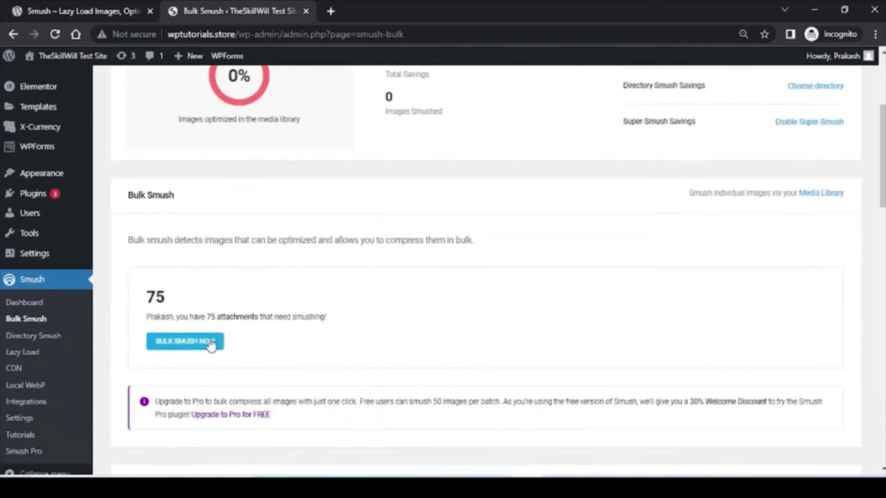
left_click(194, 344)
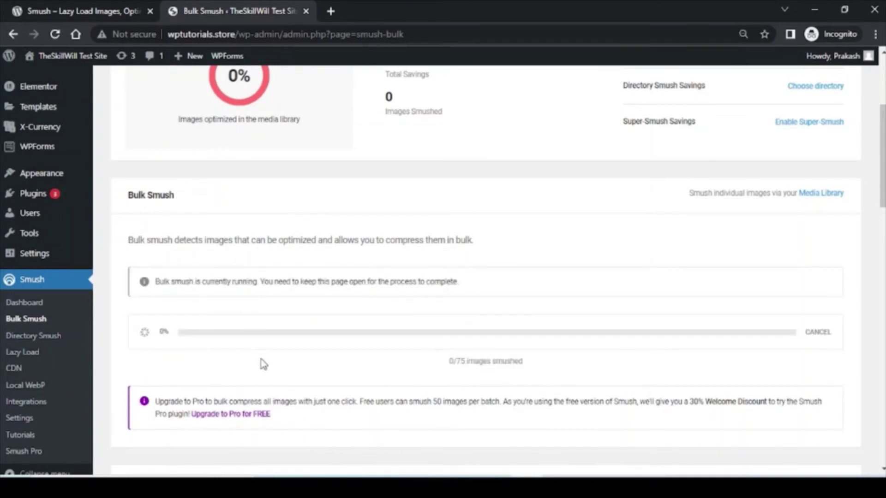
left_click_drag(359, 402, 502, 402)
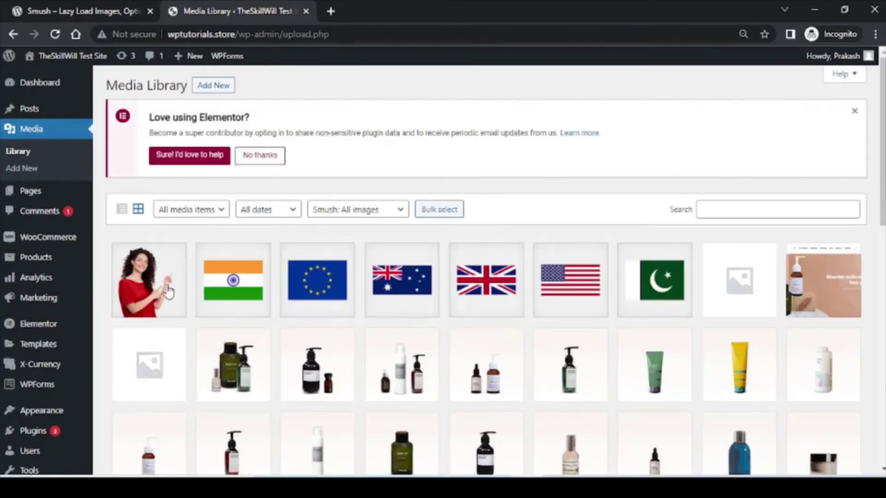
left_click(168, 291)
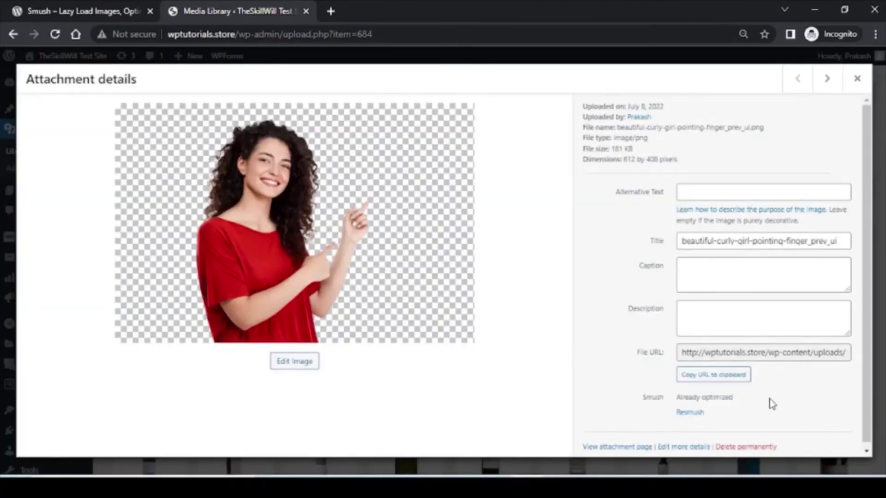
left_click(689, 411)
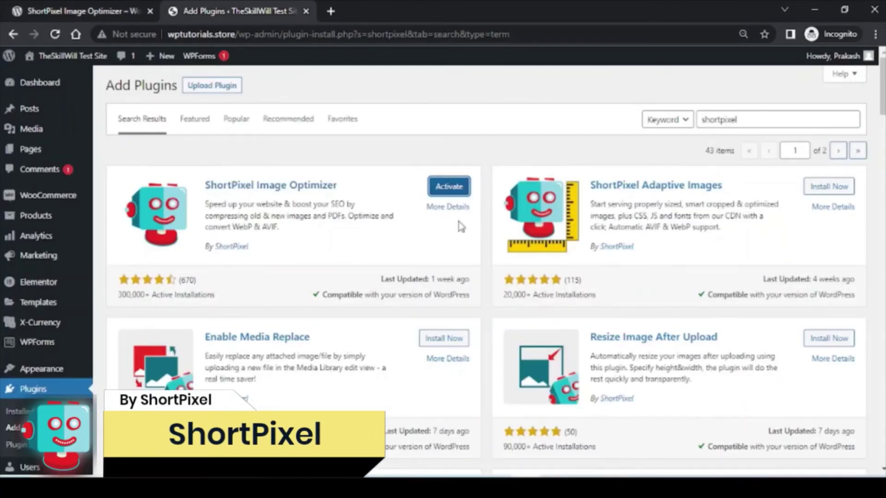
Activate ShortPixel and validate its pasted API key, then highlight the thumbnails and featured-images bullet.
left_click(457, 190)
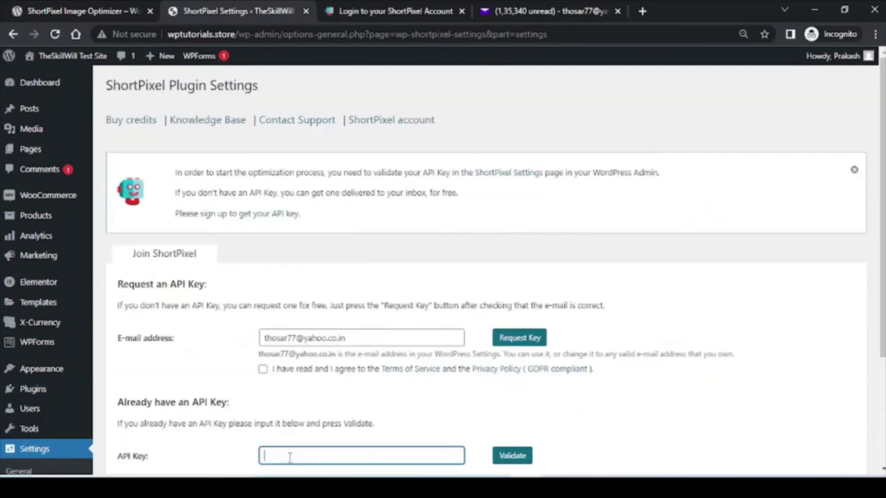
key("ctrl+v")
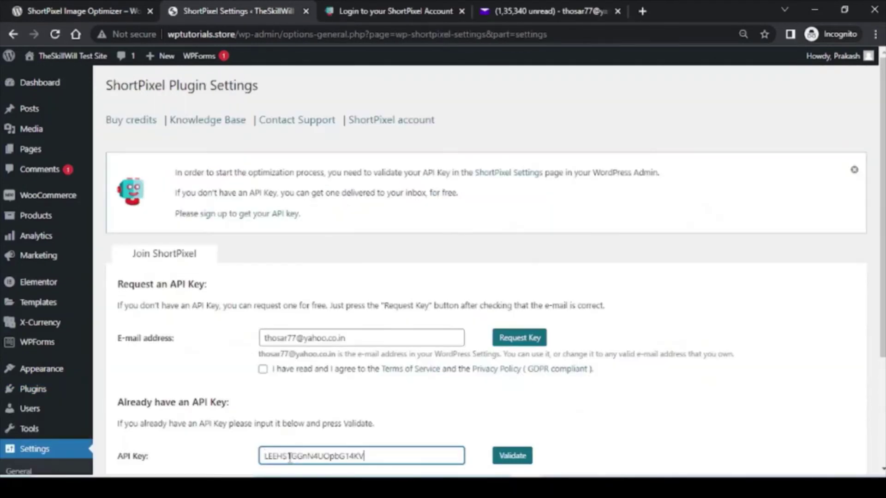
left_click(516, 459)
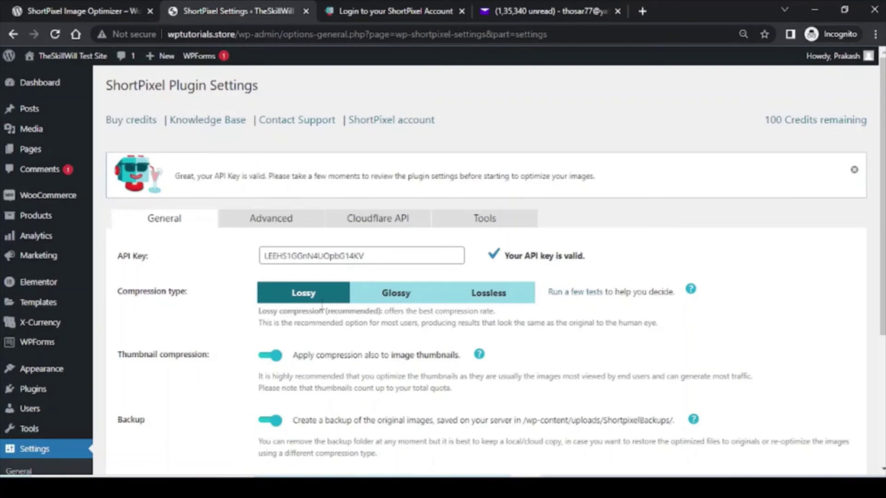
key("ctrl+shift+Tab")
left_click_drag(121, 254, 478, 278)
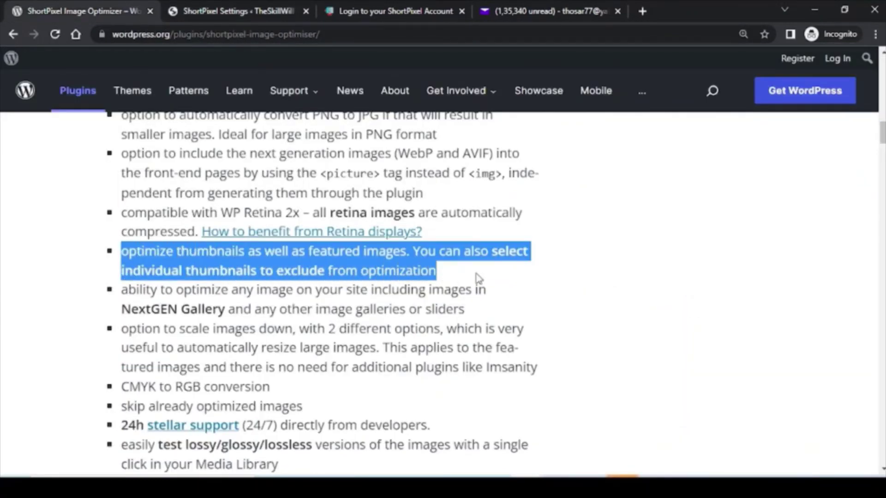
Scroll ShortPixel's page to 'How much does it cost?' and highlight the pricing and free-credits sentence.
scroll(592, 284, "down", 9)
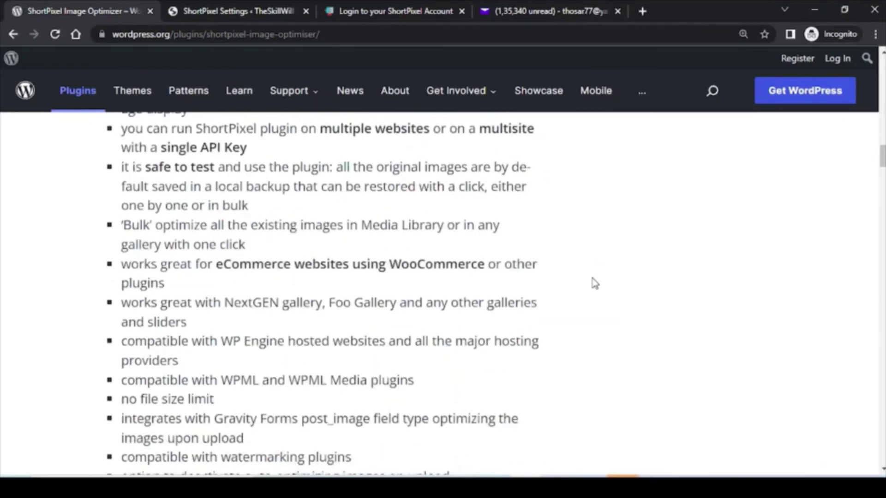
scroll(594, 283, "down", 2)
scroll(594, 283, "down", 1)
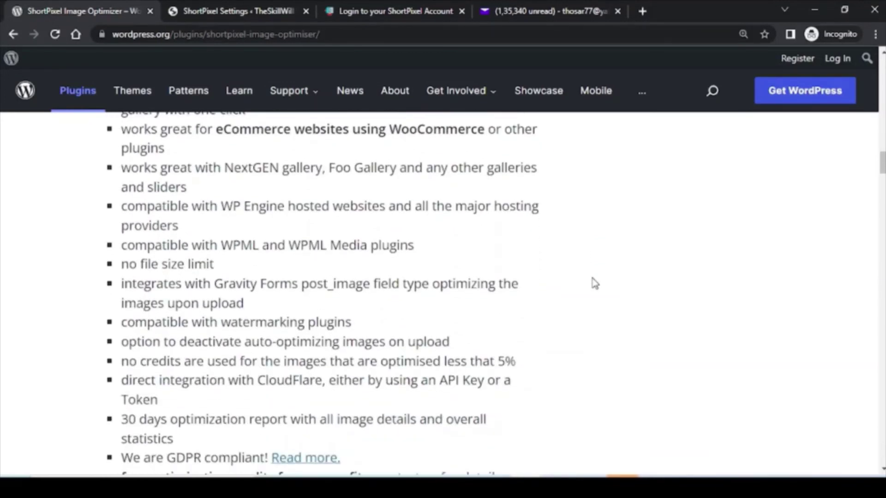
scroll(594, 283, "down", 3)
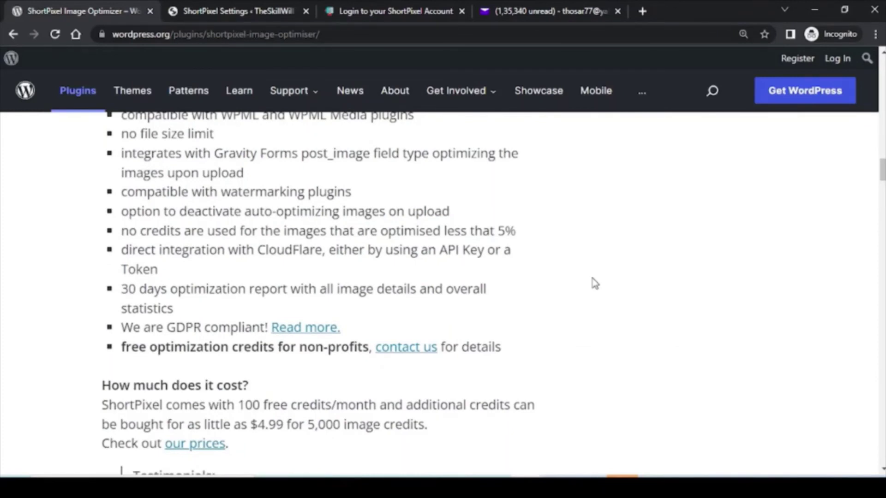
scroll(594, 283, "down", 1)
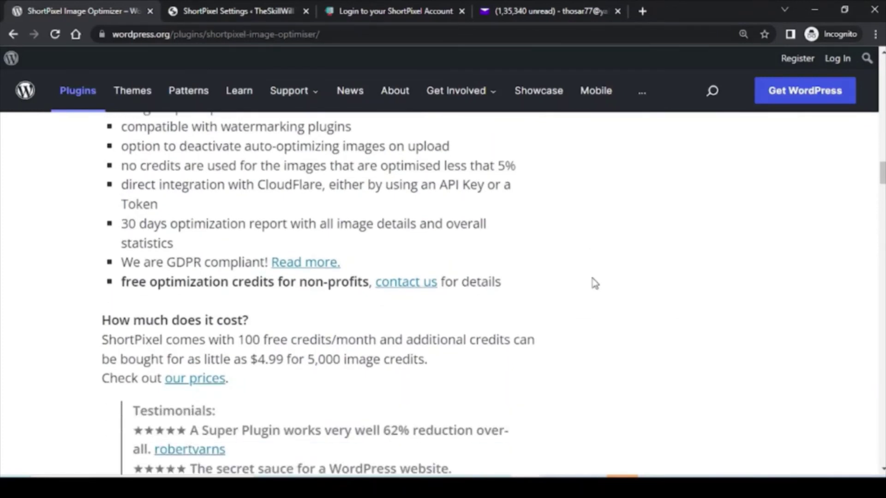
scroll(594, 284, "down", 1)
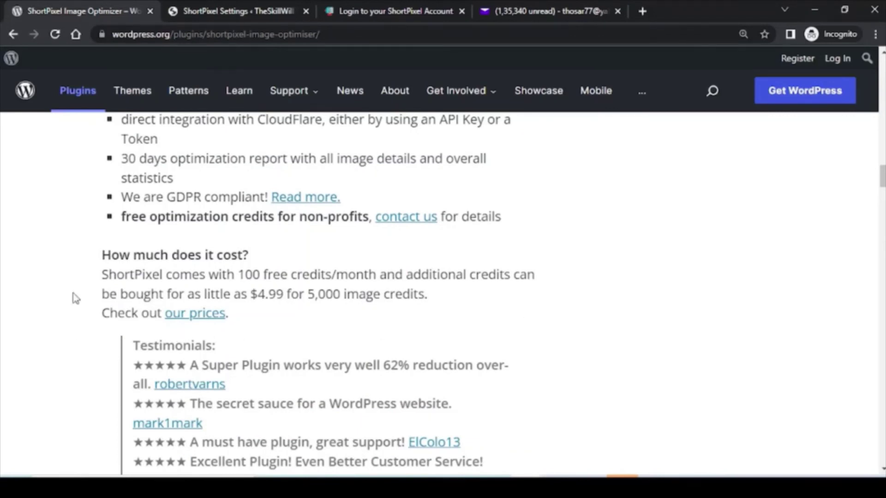
left_click_drag(104, 276, 446, 293)
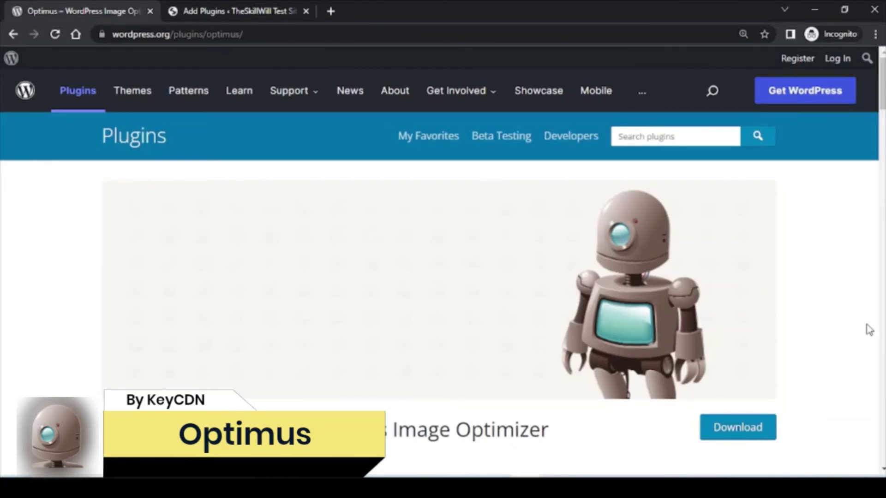
Install and activate the Optimus plugin, then open and look through its settings page.
scroll(869, 330, "down", 2)
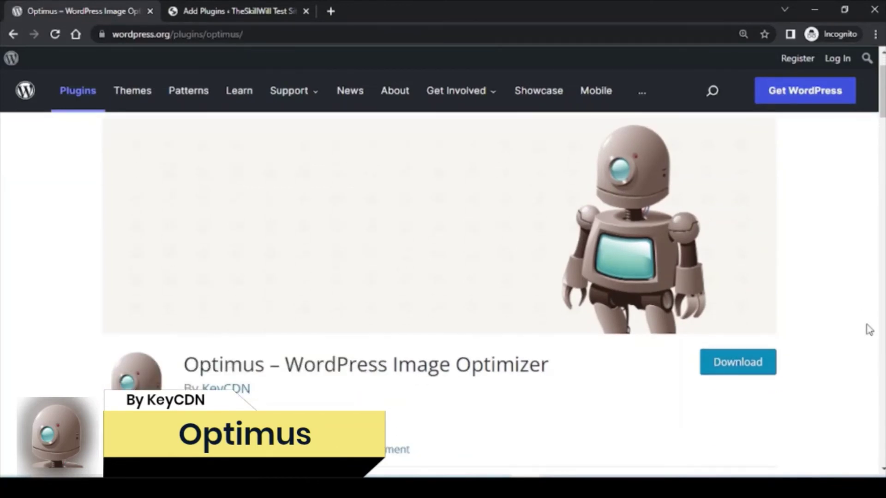
left_click(255, 11)
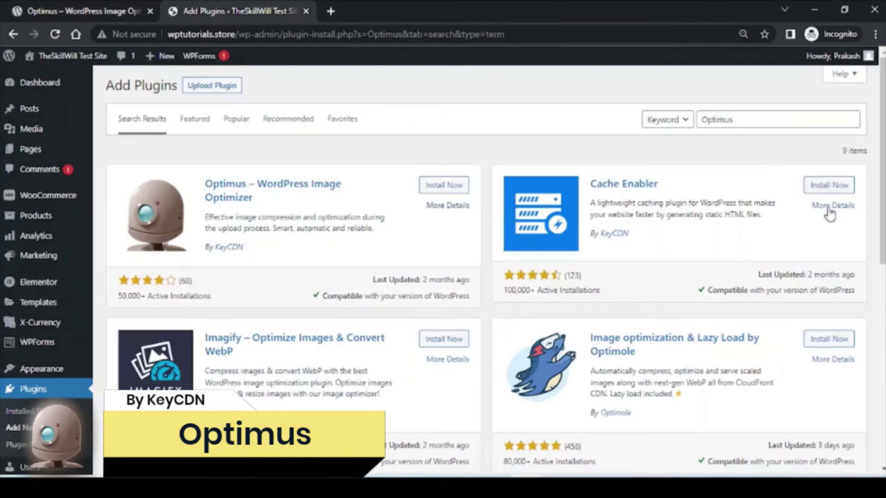
left_click(436, 185)
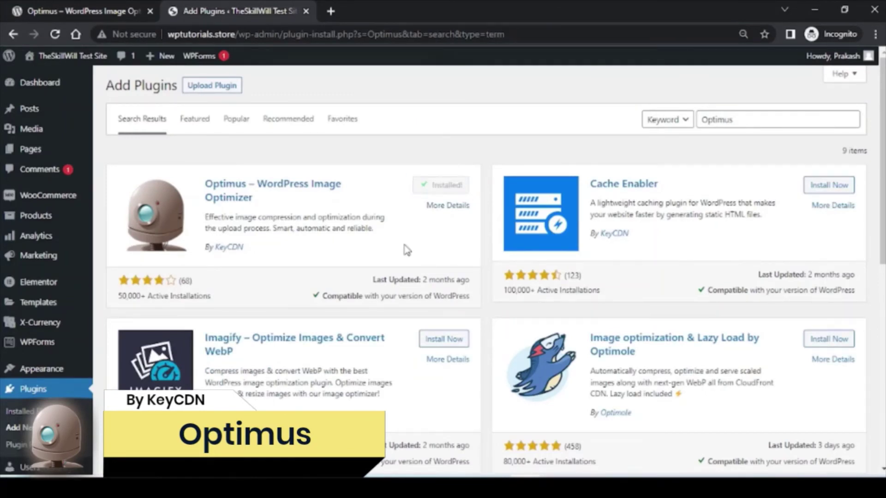
left_click(446, 187)
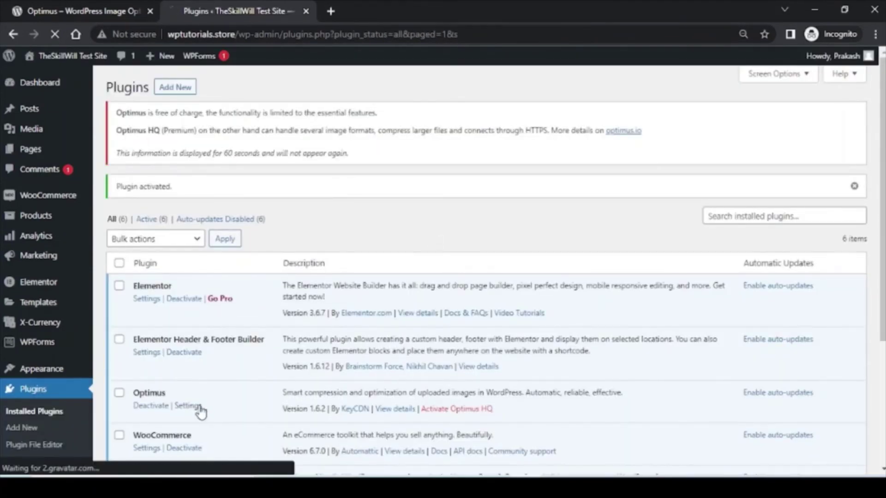
left_click(199, 406)
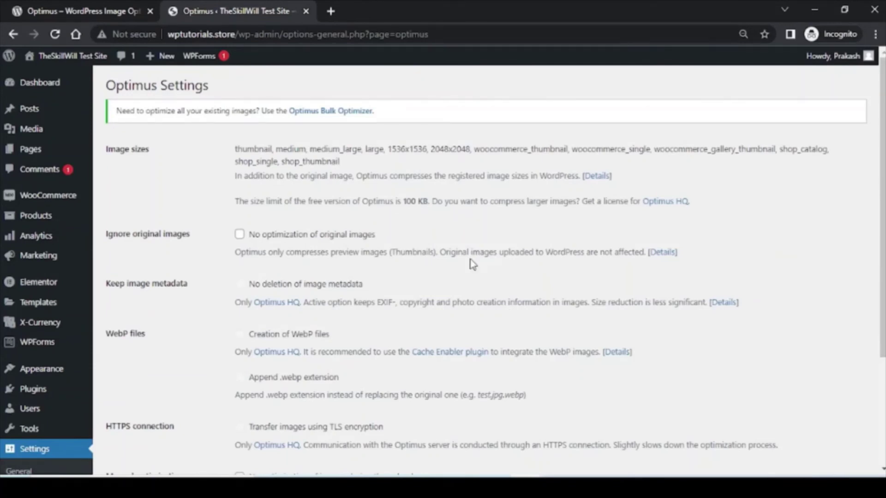
scroll(473, 264, "down", 2)
scroll(473, 264, "down", 2)
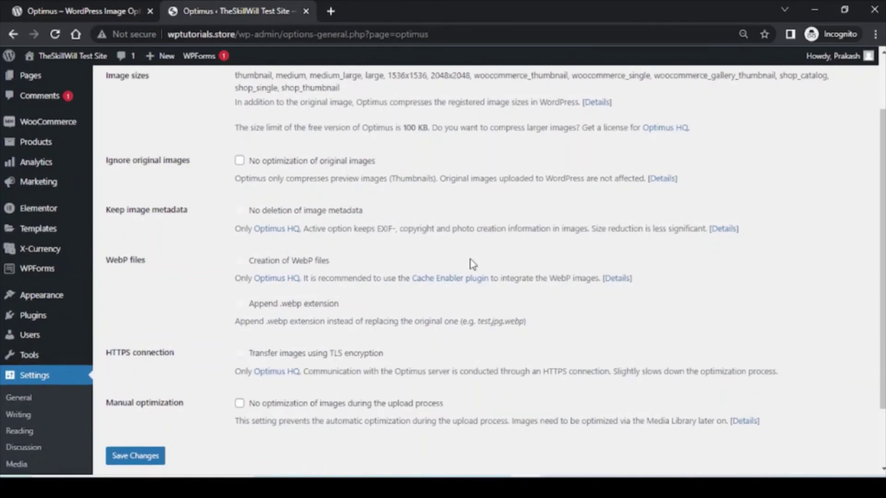
scroll(473, 264, "up", 4)
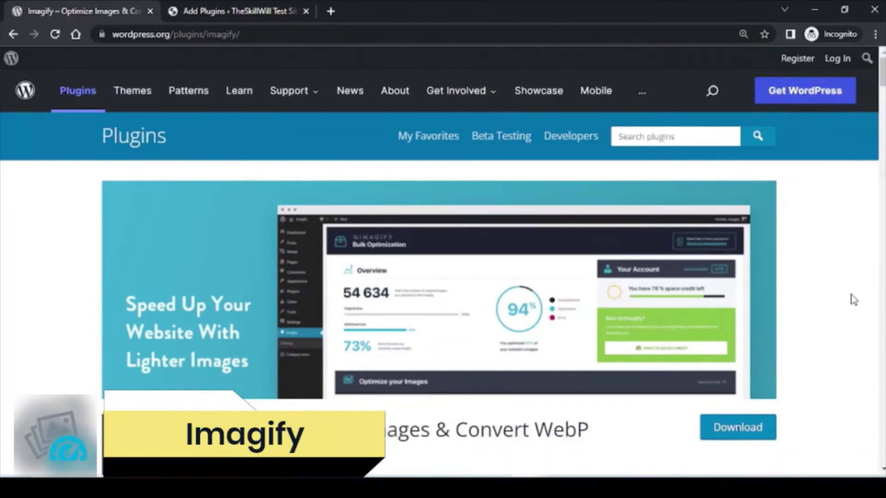
Activate the installed Imagify – Optimize Images & Convert WebP plugin from the imagify search results.
scroll(854, 300, "down", 2)
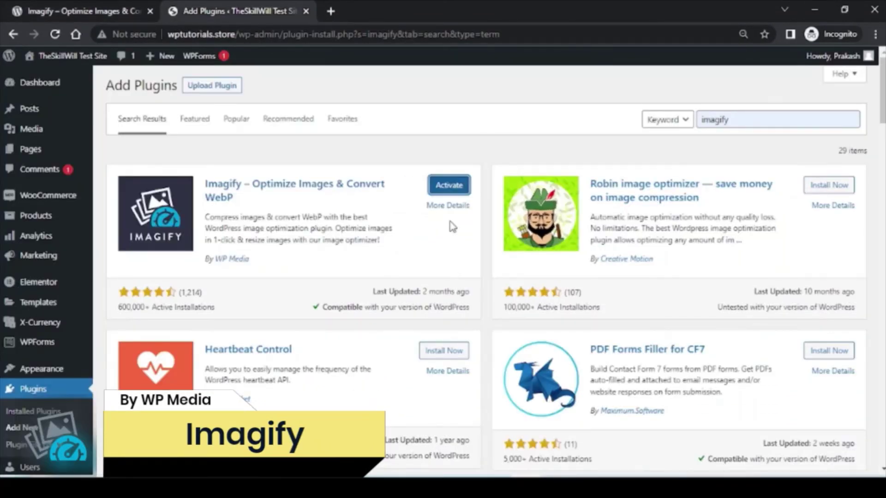
left_click(448, 185)
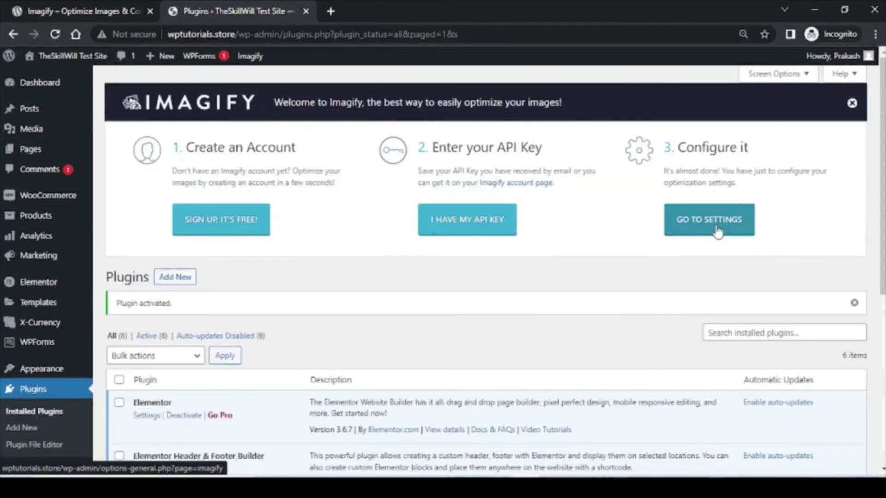
Open Imagify's settings and compare the Aggressive and Ultra compression levels on the sample image.
left_click(716, 232)
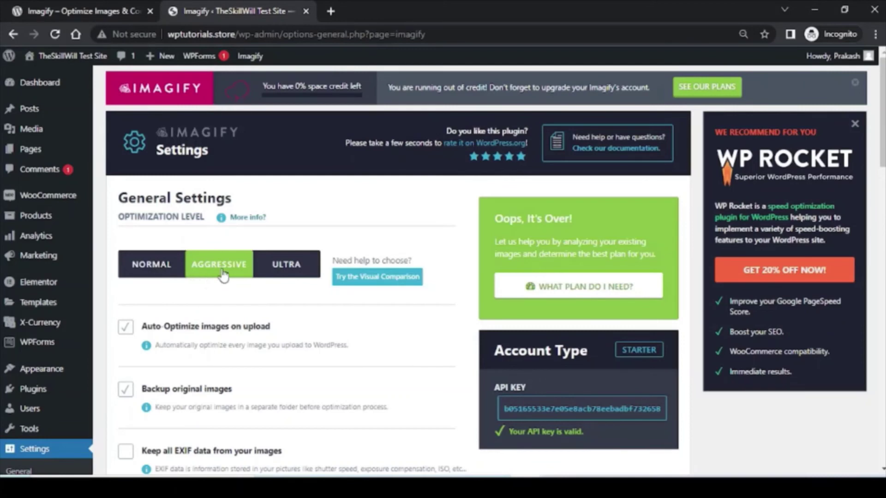
left_click(224, 217)
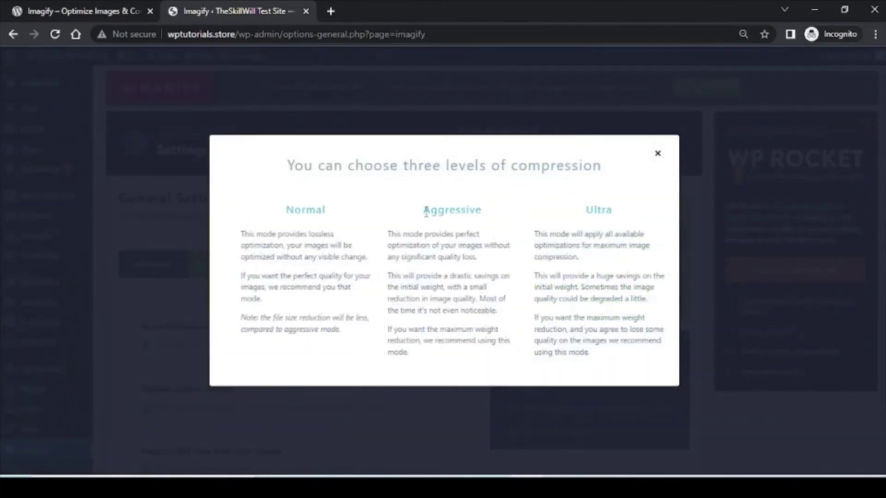
left_click_drag(423, 210, 481, 212)
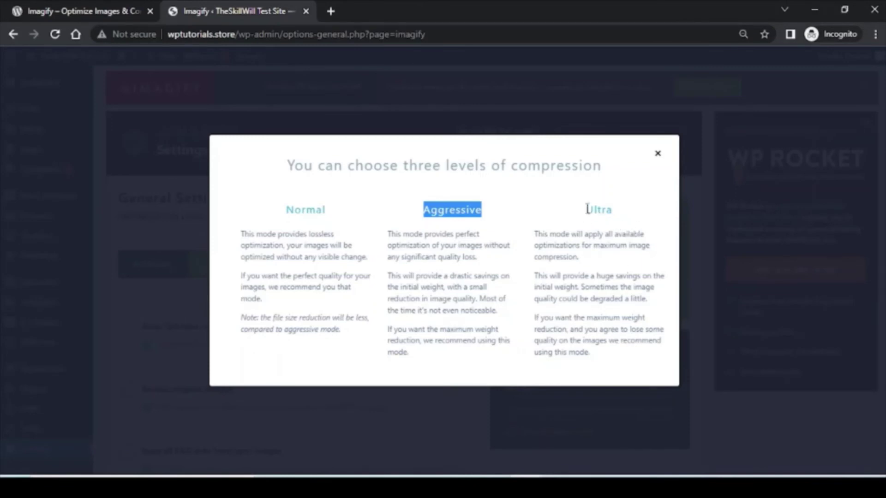
left_click_drag(587, 210, 613, 211)
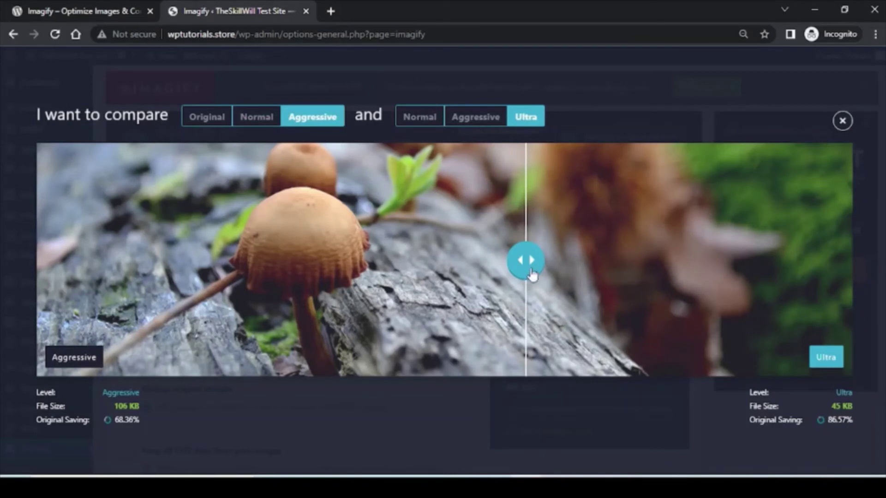
left_click_drag(527, 264, 782, 253)
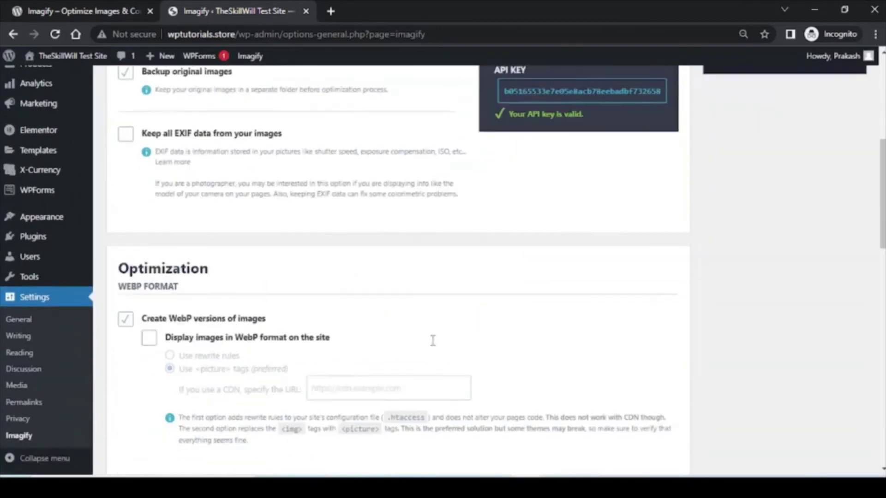
Click 'Save & Go to Bulk Optimizer' in Imagify and review the Media Library's 0% Aggressive optimization status.
scroll(433, 341, "down", 8)
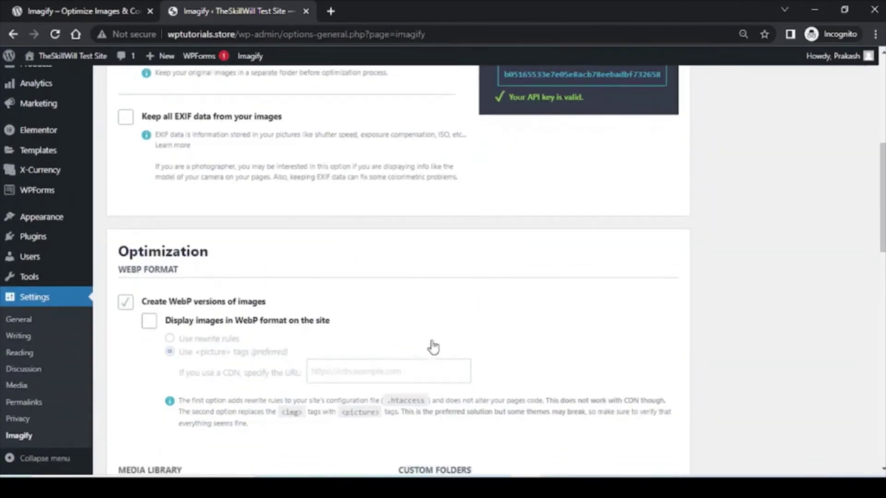
scroll(760, 317, "down", 5)
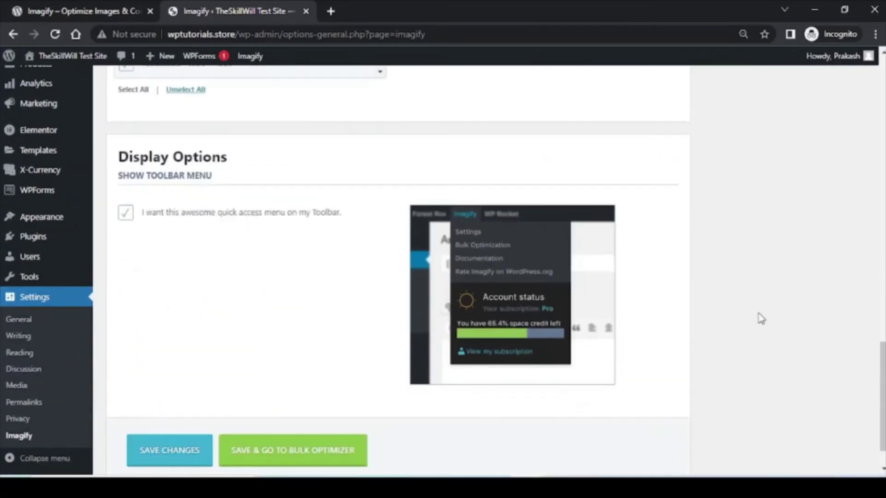
left_click(278, 417)
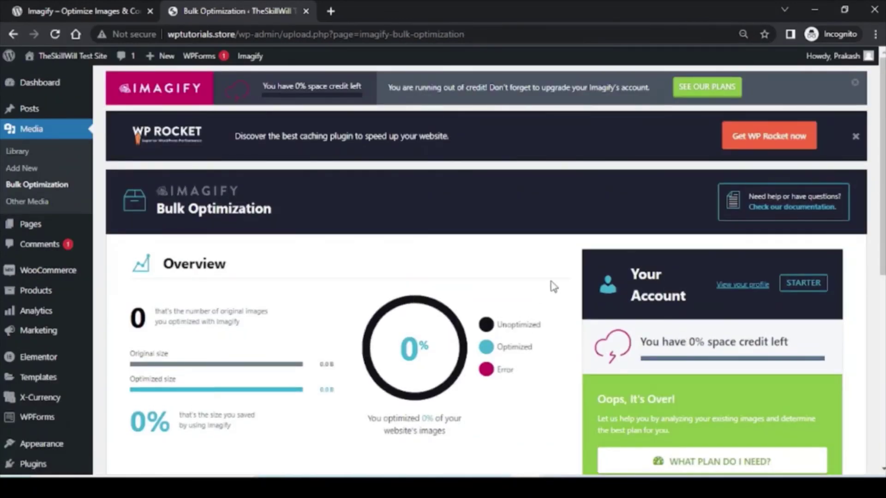
scroll(553, 287, "down", 3)
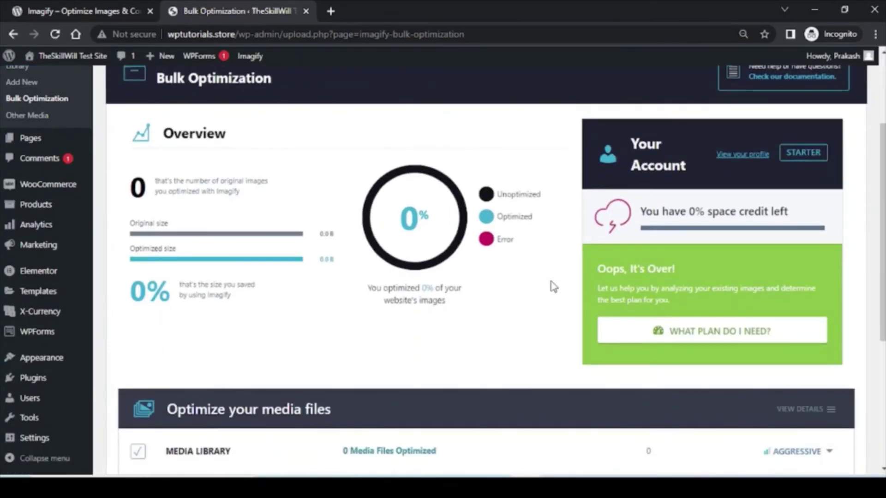
scroll(554, 286, "down", 2)
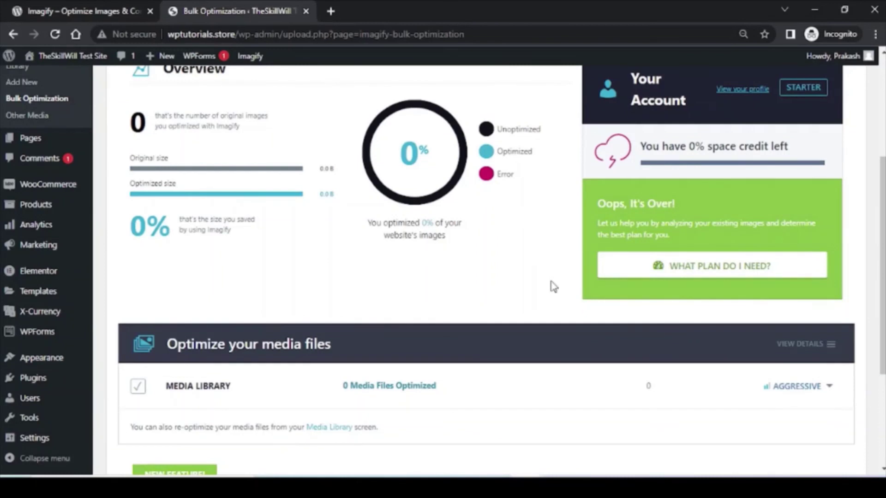
scroll(553, 286, "down", 2)
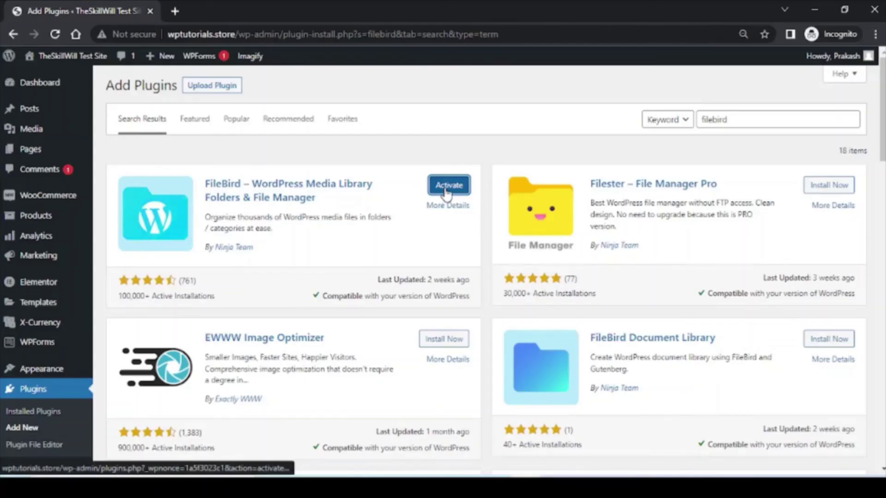
Activate FileBird – WordPress Media Library Folders & File Manager from the filebird search results.
left_click(442, 185)
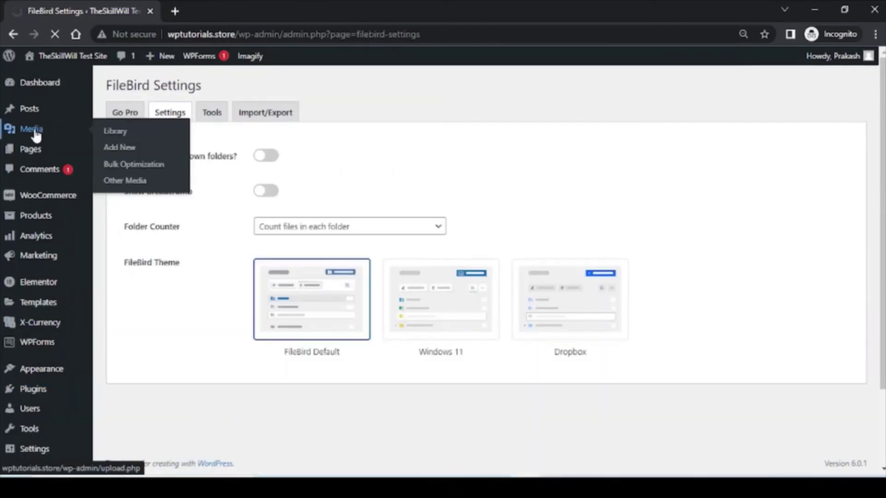
Create a new media folder named 'Products' in the Media Library.
left_click(34, 134)
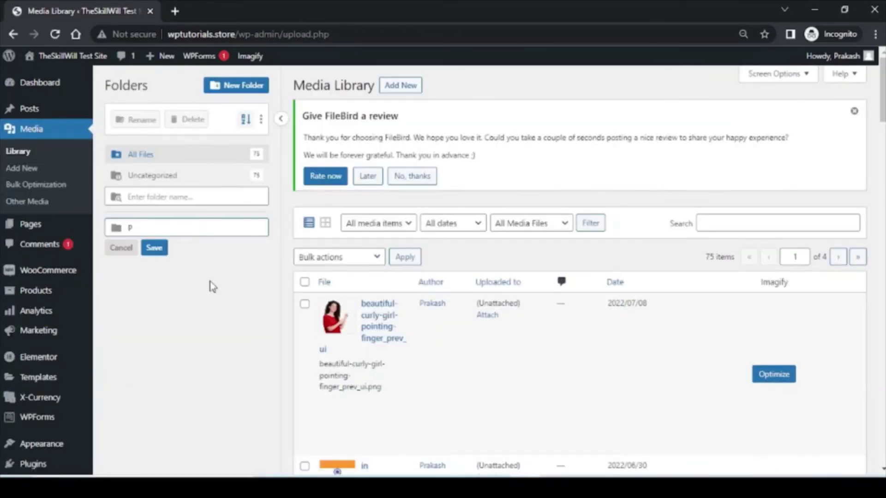
type("Products")
left_click(153, 251)
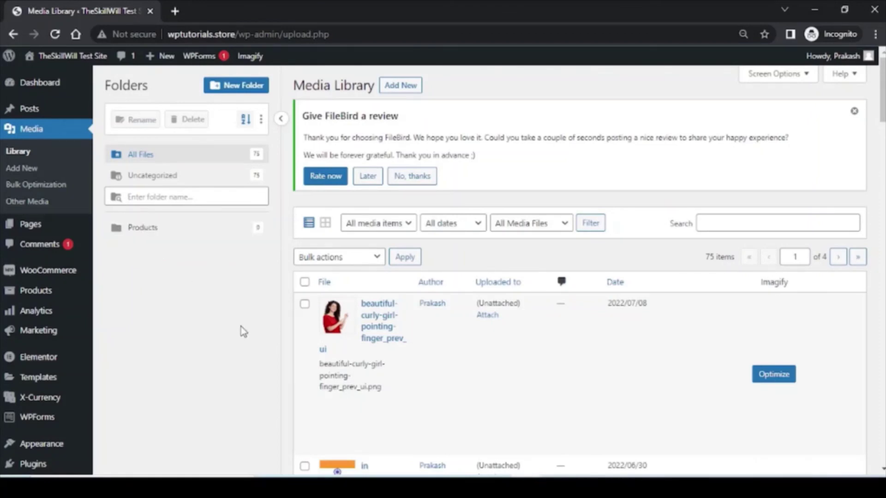
Move the Book Cover image into the Products folder and upload a book cover file.
left_click_drag(338, 322, 131, 231)
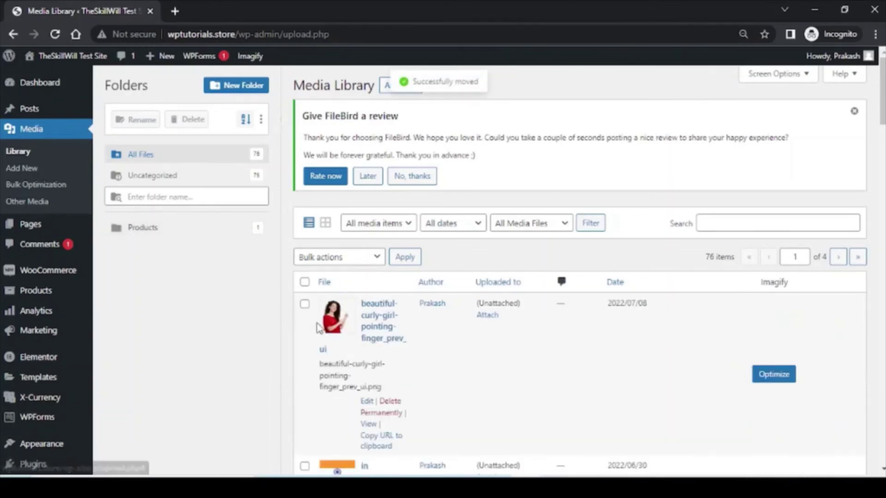
left_click_drag(318, 329, 131, 235)
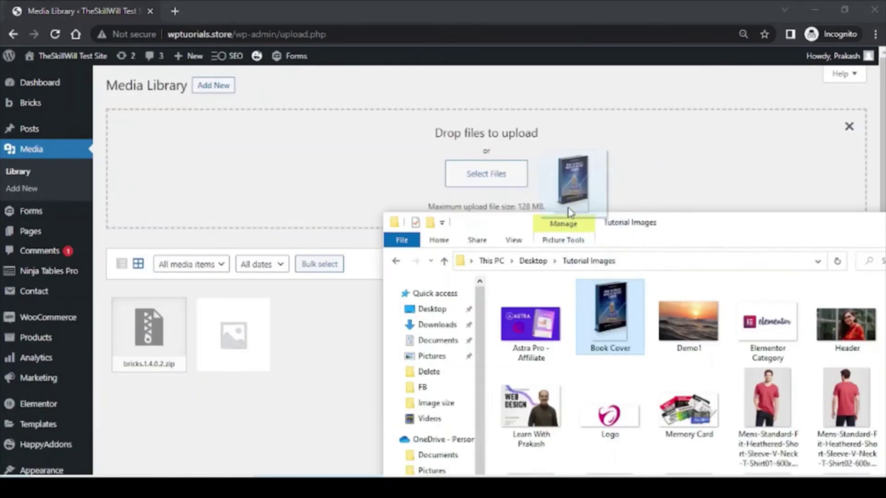
left_click_drag(573, 207, 479, 198)
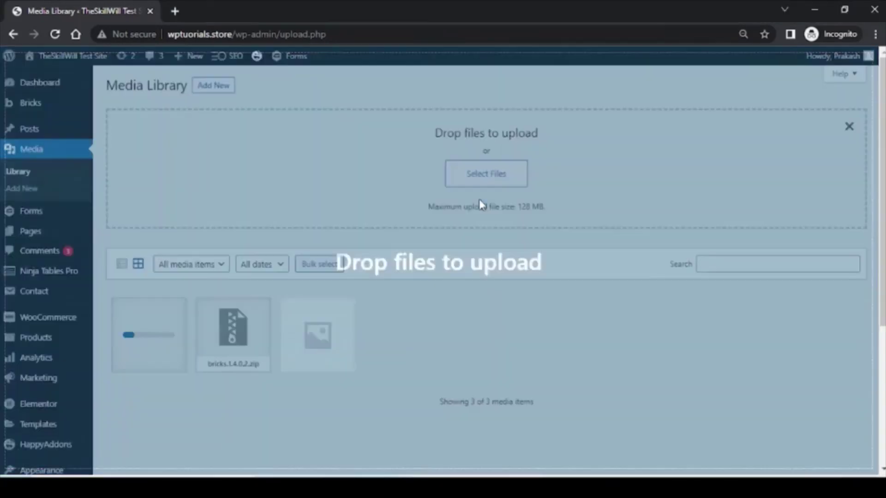
Title the book cover image 'How to create website without doding' with alt text 'ebook wordpress webdesigning'.
left_click(153, 336)
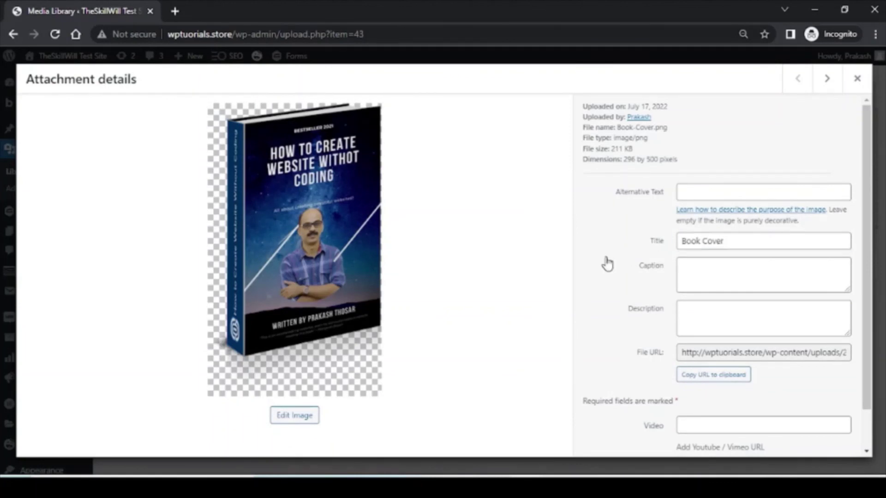
triple_click(685, 240)
type("How")
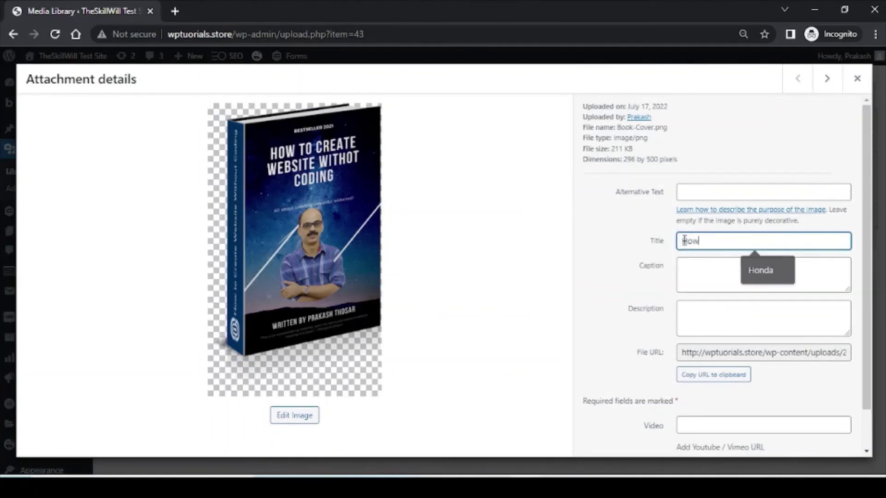
type(" to cre")
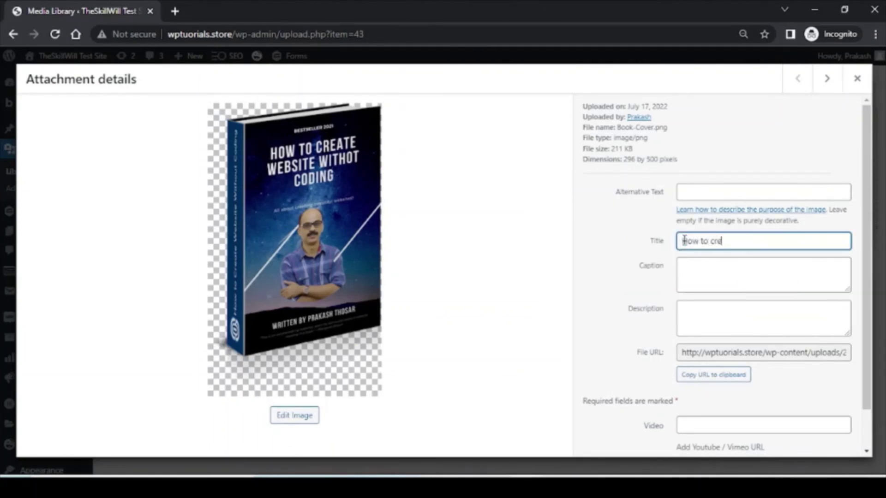
type("ate website without d")
type("oding")
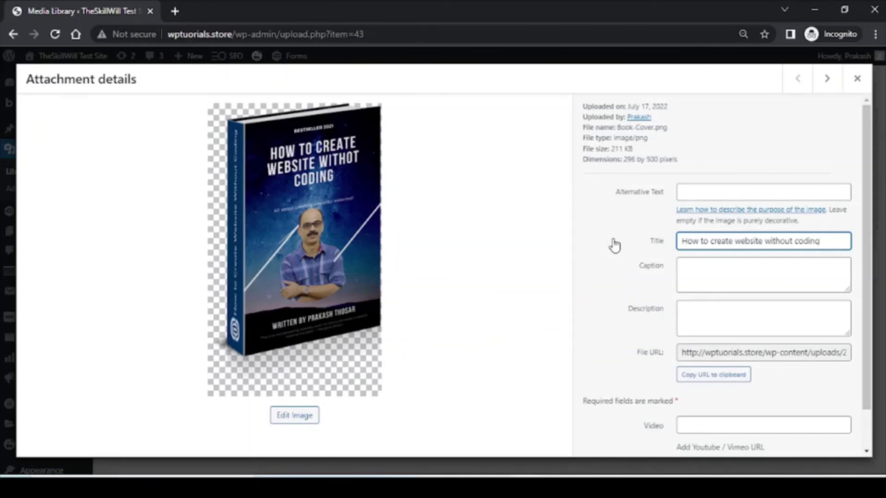
left_click(694, 195)
type("e")
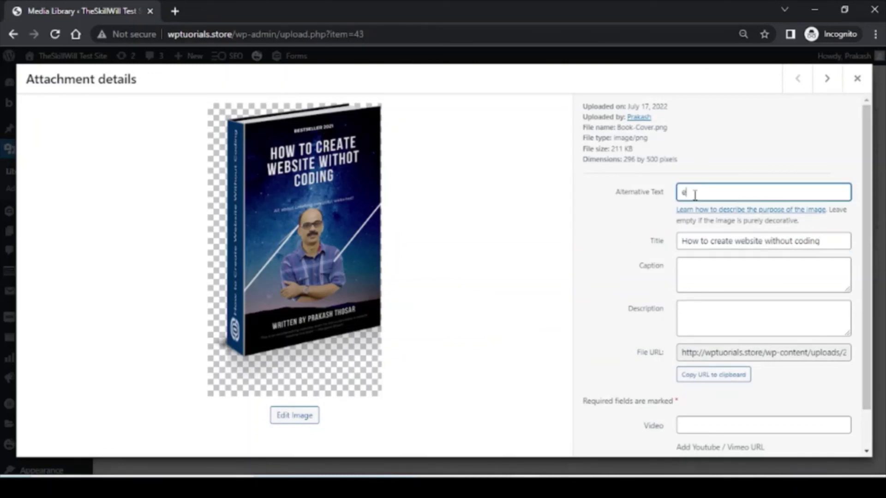
type("book wordpre")
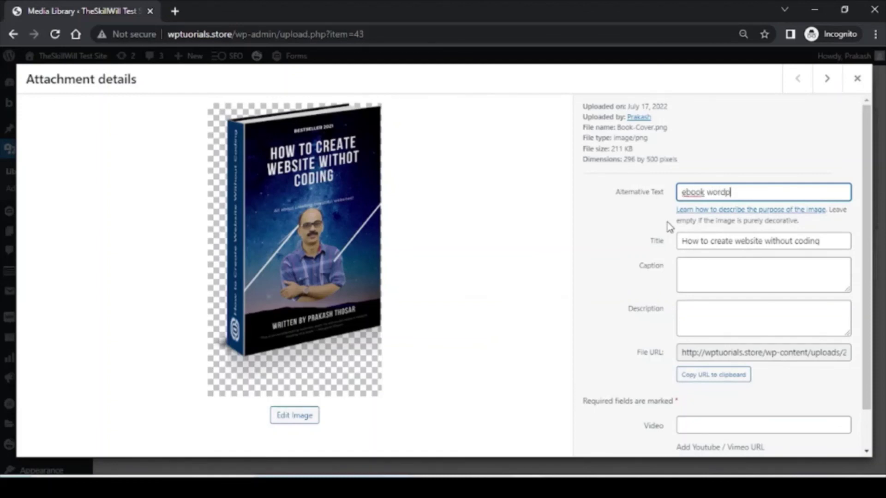
type("ss webdesigning")
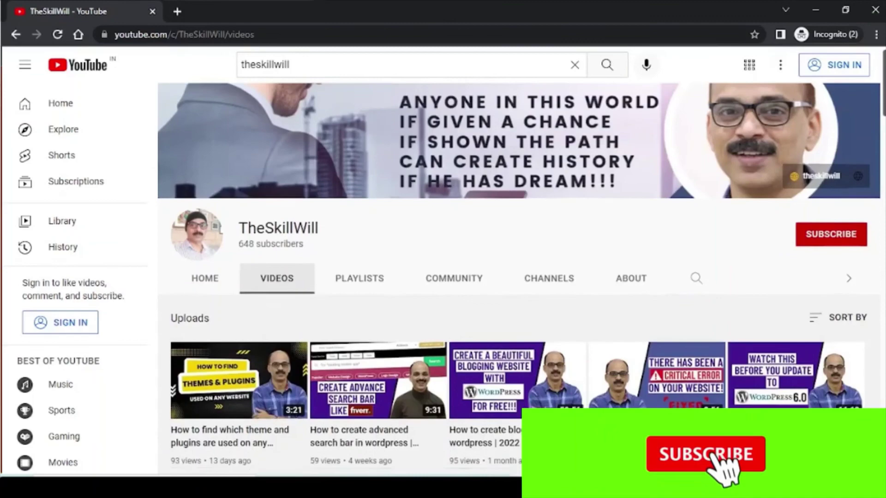
Scroll through the WordPress tutorial videos listed on TheSkillWill channel's Videos tab.
scroll(516, 276, "down", 1)
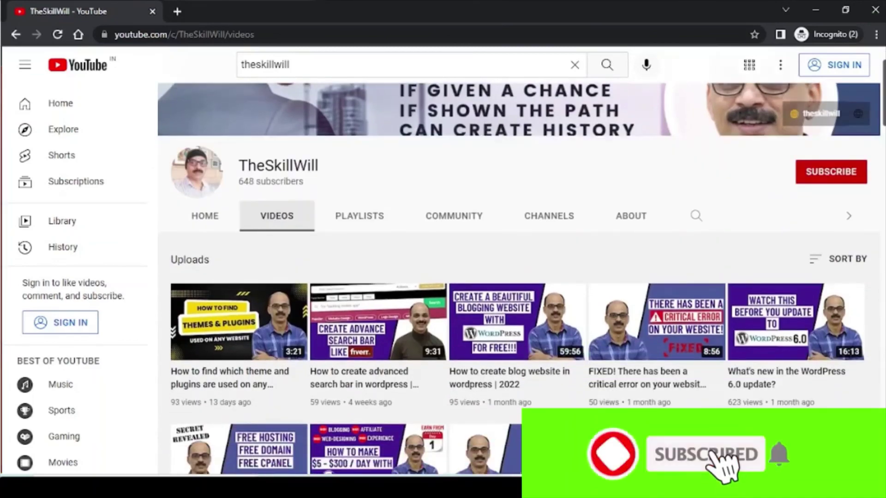
scroll(516, 276, "down", 7)
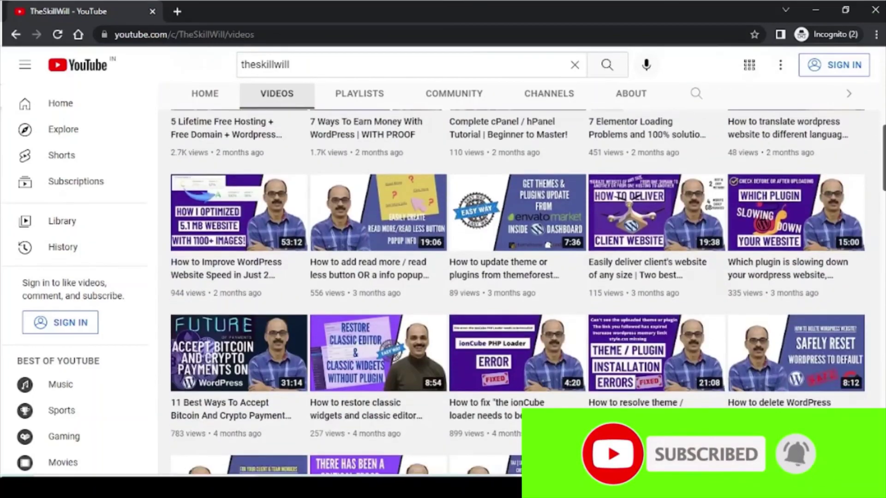
scroll(516, 277, "down", 6)
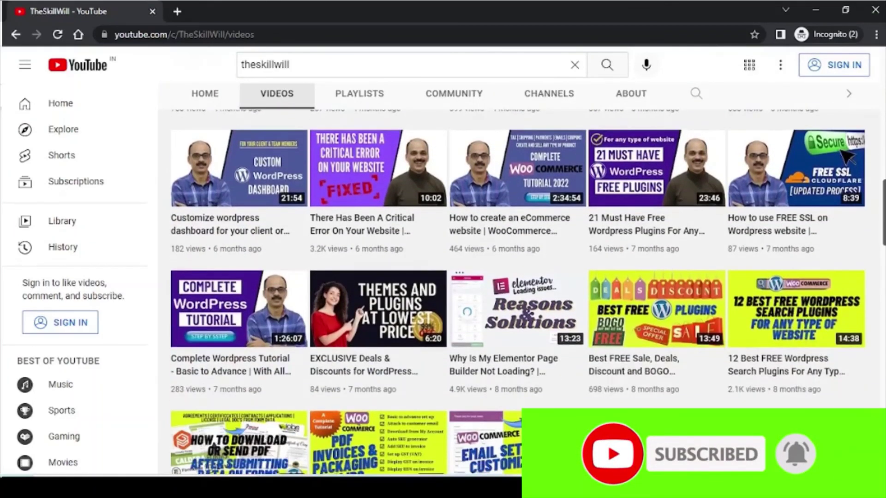
scroll(516, 277, "down", 8)
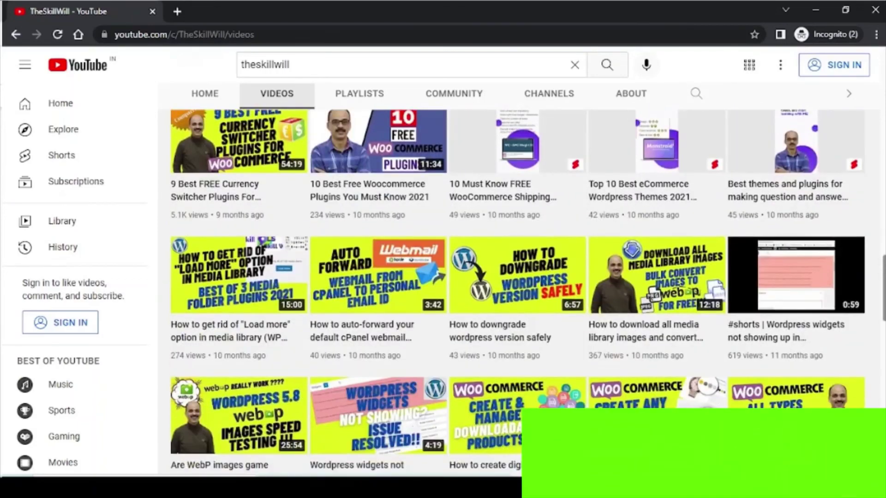
scroll(516, 276, "down", 9)
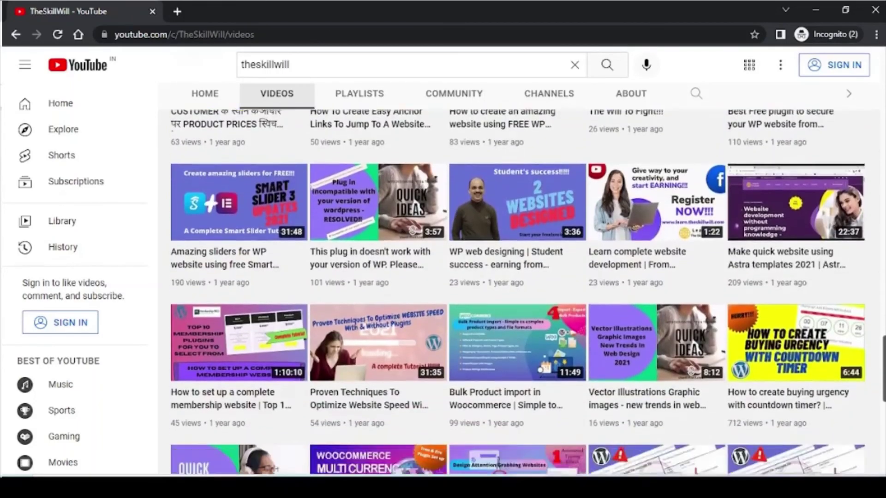
scroll(517, 276, "down", 8)
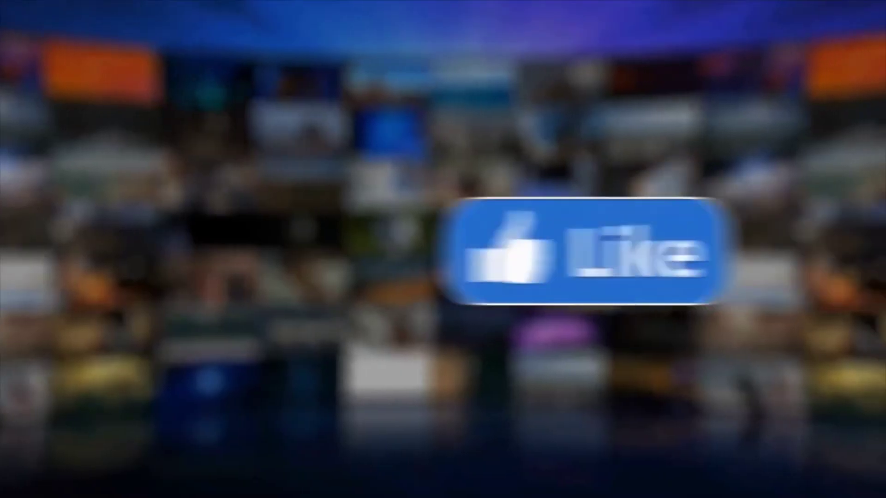